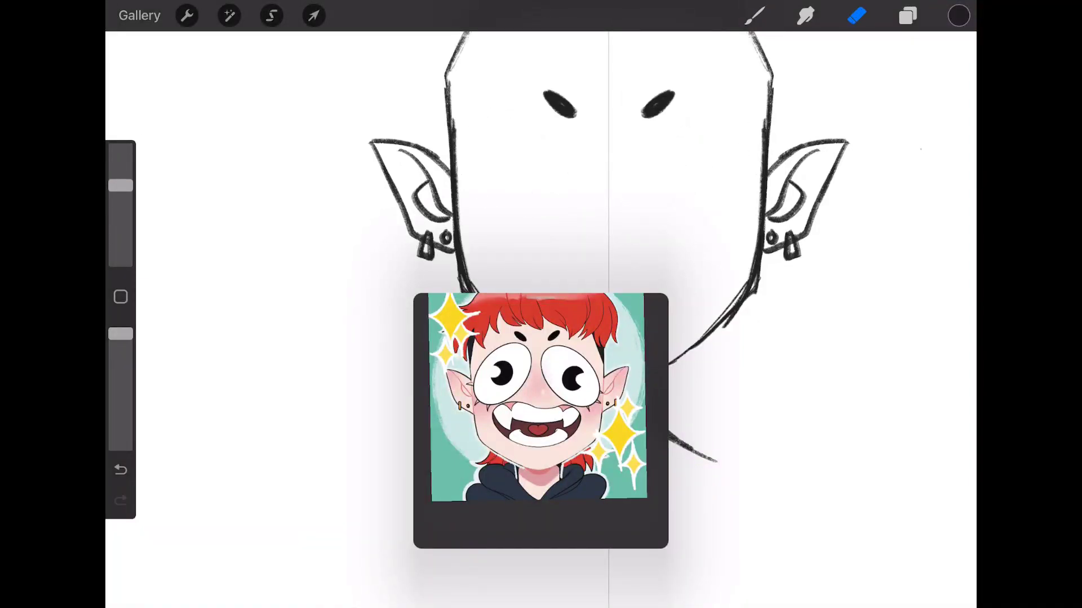
Sketch one large slanted oval eye with a solid black pupil beneath the right-hand eyebrow
{"action": "left_click", "coordinate": [754, 15]}
{"action": "left_click_drag", "start_coordinate": [721, 147], "coordinate": [648, 253]}
{"action": "left_click_drag", "start_coordinate": [507, 132], "coordinate": [583, 217]}
{"action": "scroll", "coordinate": [608, 169], "scroll_direction": "down", "scroll_amount": 2}
{"action": "left_click", "coordinate": [856, 15]}
{"action": "left_click", "coordinate": [754, 15]}
Lasso the eye, copy and paste it, flip the copy horizontally and place it on the other half of the face
{"action": "left_click", "coordinate": [271, 16]}
{"action": "left_click_drag", "start_coordinate": [731, 202], "coordinate": [722, 213]}
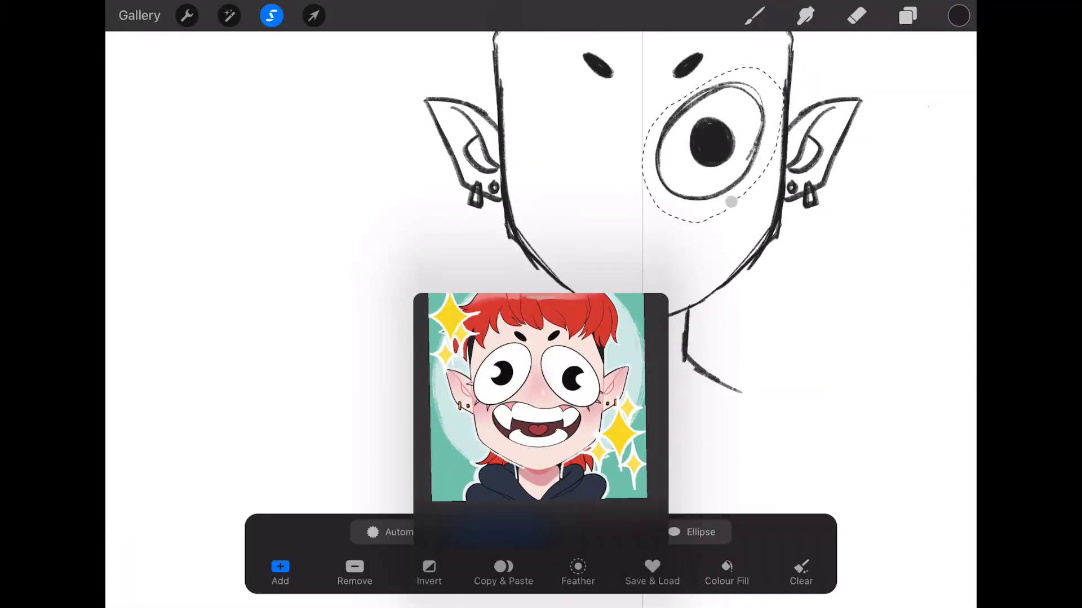
{"action": "left_click", "coordinate": [503, 571]}
{"action": "left_click", "coordinate": [392, 572]}
{"action": "left_click_drag", "start_coordinate": [711, 142], "coordinate": [577, 142]}
Sketch the outline of a wide, open grinning mouth across the lower face
{"action": "left_click", "coordinate": [755, 15]}
{"action": "scroll", "coordinate": [642, 169], "scroll_direction": "down", "scroll_amount": 2}
{"action": "mouse_move", "coordinate": [600, 222]}
{"action": "left_mouse_down"}
{"action": "mouse_move", "coordinate": [664, 268]}
{"action": "mouse_move", "coordinate": [697, 247]}
{"action": "left_mouse_up"}
{"action": "key", "text": "ctrl+z"}
{"action": "left_click", "coordinate": [271, 15]}
{"action": "mouse_move", "coordinate": [628, 186]}
{"action": "left_mouse_down"}
{"action": "mouse_move", "coordinate": [628, 163]}
{"action": "mouse_move", "coordinate": [669, 168]}
{"action": "mouse_move", "coordinate": [568, 220]}
{"action": "left_mouse_up"}
{"action": "left_click", "coordinate": [754, 15]}
Refine the open mouth with pointed upper fangs and a curved row of lower teeth
{"action": "left_click", "coordinate": [907, 15]}
{"action": "key", "text": "ctrl+z"}
{"action": "key", "text": "ctrl+z"}
{"action": "mouse_move", "coordinate": [605, 168]}
{"action": "left_mouse_down"}
{"action": "mouse_move", "coordinate": [657, 172]}
{"action": "mouse_move", "coordinate": [614, 236]}
{"action": "left_mouse_up"}
{"action": "left_click", "coordinate": [314, 16]}
{"action": "left_click", "coordinate": [754, 15]}
{"action": "left_click_drag", "start_coordinate": [575, 198], "coordinate": [703, 179]}
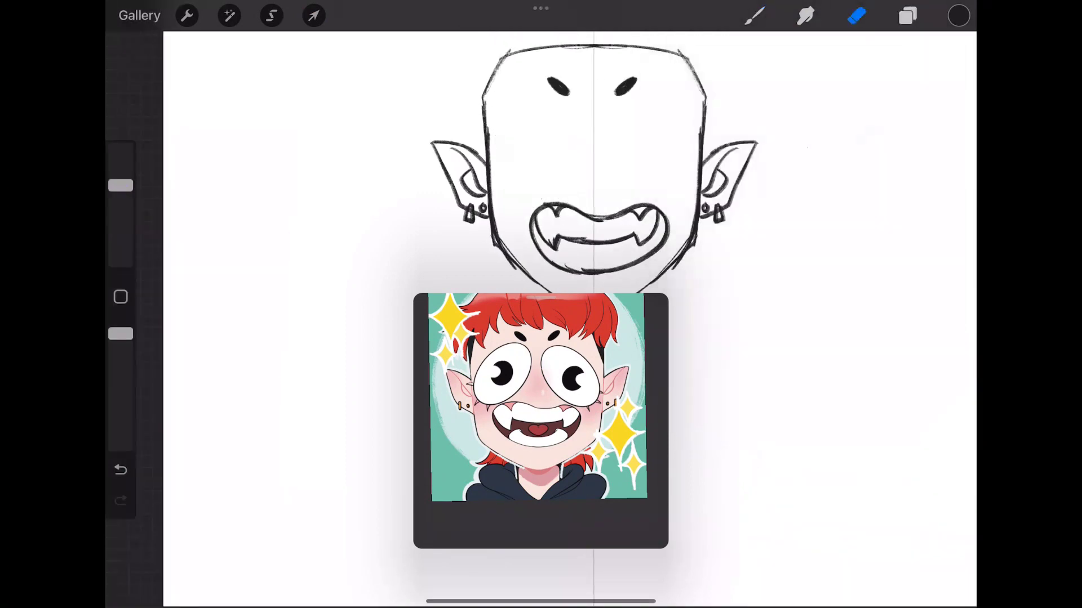
{"action": "left_click_drag", "start_coordinate": [543, 111], "coordinate": [540, 114]}
{"action": "left_click_drag", "start_coordinate": [636, 108], "coordinate": [634, 110]}
{"action": "left_click_drag", "start_coordinate": [541, 148], "coordinate": [551, 159]}
{"action": "mouse_move", "coordinate": [490, 132]}
{"action": "left_mouse_down"}
{"action": "mouse_move", "coordinate": [580, 138]}
{"action": "mouse_move", "coordinate": [563, 125]}
{"action": "mouse_move", "coordinate": [547, 151]}
{"action": "left_mouse_up"}
{"action": "key", "text": "ctrl+z"}
{"action": "key", "text": "ctrl+z"}
{"action": "key", "text": "ctrl+z"}
Redraw the two large rounded eyes between the eyebrows and the mouth, erasing where needed
{"action": "scroll", "coordinate": [591, 226], "scroll_direction": "down", "scroll_amount": 2}
{"action": "left_click_drag", "start_coordinate": [785, 312], "coordinate": [783, 328]}
{"action": "left_click_drag", "start_coordinate": [547, 190], "coordinate": [579, 197]}
{"action": "key", "text": "ctrl+z"}
{"action": "scroll", "coordinate": [579, 265], "scroll_direction": "up", "scroll_amount": 2}
{"action": "left_click", "coordinate": [855, 15]}
{"action": "left_click_drag", "start_coordinate": [510, 116], "coordinate": [569, 160]}
{"action": "left_click_drag", "start_coordinate": [603, 116], "coordinate": [656, 161]}
{"action": "left_click", "coordinate": [754, 15]}
{"action": "left_click_drag", "start_coordinate": [541, 100], "coordinate": [554, 100]}
Add solid round pupils inside both large eyes
{"action": "left_click", "coordinate": [271, 15]}
{"action": "left_click", "coordinate": [187, 15]}
{"action": "left_click", "coordinate": [381, 582]}
{"action": "mouse_move", "coordinate": [534, 139]}
{"action": "left_mouse_down"}
{"action": "mouse_move", "coordinate": [630, 139]}
{"action": "mouse_move", "coordinate": [541, 148]}
{"action": "left_mouse_up"}
{"action": "left_click", "coordinate": [907, 16]}
{"action": "left_click_drag", "start_coordinate": [624, 130], "coordinate": [638, 145]}
Sketch loose bangs over the forehead and spiky hair tufts around the top and sides of the head
{"action": "left_click_drag", "start_coordinate": [498, 90], "coordinate": [489, 128]}
{"action": "scroll", "coordinate": [581, 282], "scroll_direction": "down", "scroll_amount": 1}
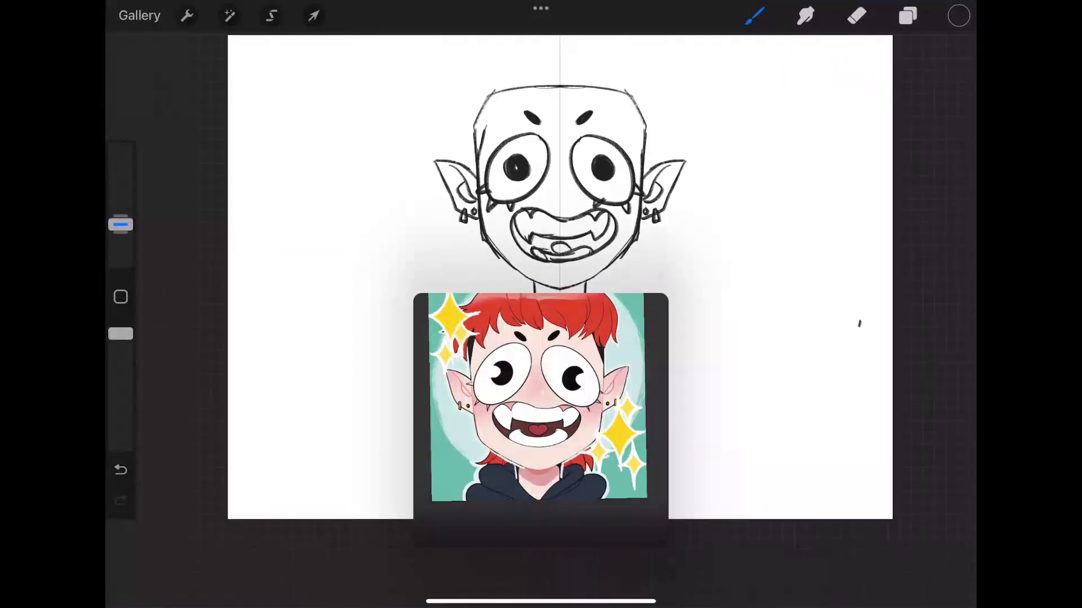
{"action": "left_click_drag", "start_coordinate": [583, 68], "coordinate": [616, 128]}
{"action": "left_click_drag", "start_coordinate": [533, 79], "coordinate": [521, 125]}
{"action": "scroll", "coordinate": [558, 282], "scroll_direction": "up", "scroll_amount": 1}
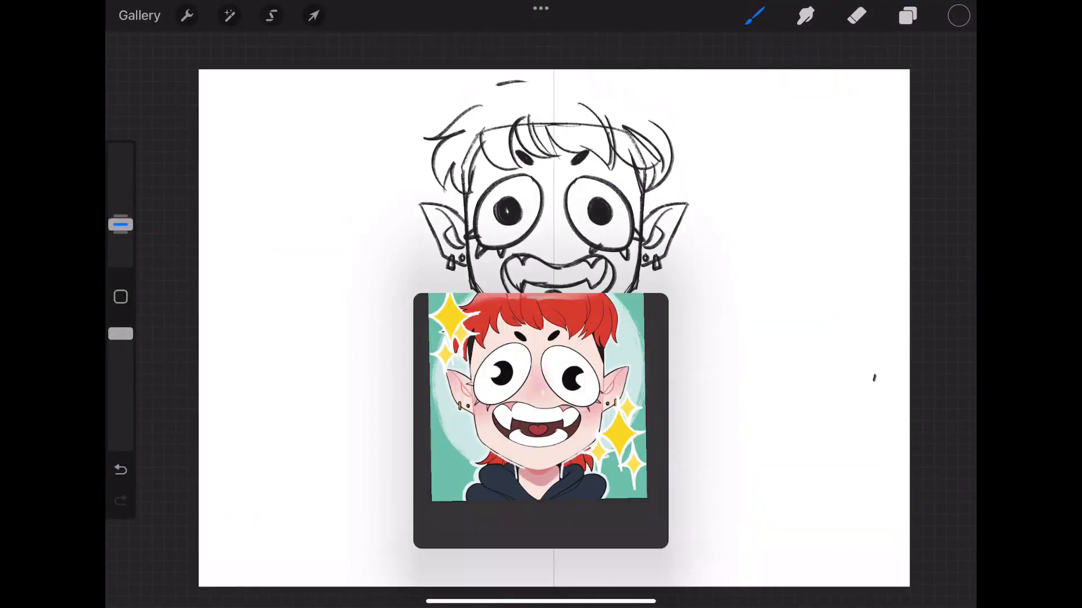
{"action": "left_click_drag", "start_coordinate": [460, 79], "coordinate": [481, 105]}
Select the top layer and reposition its sketch on the canvas with Transform
{"action": "left_click", "coordinate": [907, 15]}
{"action": "left_click", "coordinate": [783, 119]}
{"action": "left_click", "coordinate": [313, 16]}
{"action": "mouse_move", "coordinate": [558, 214]}
{"action": "left_mouse_down"}
{"action": "mouse_move", "coordinate": [558, 254]}
{"action": "mouse_move", "coordinate": [596, 276]}
{"action": "left_mouse_up"}
{"action": "left_click", "coordinate": [754, 16]}
Erase the small stray mark on the blank canvas beside the head
{"action": "scroll", "coordinate": [552, 282], "scroll_direction": "down", "scroll_amount": 5}
{"action": "scroll", "coordinate": [552, 236], "scroll_direction": "down", "scroll_amount": 3}
{"action": "left_click", "coordinate": [855, 15]}
{"action": "left_click_drag", "start_coordinate": [843, 199], "coordinate": [843, 208]}
Sketch the shaded neck under the chin and spiky hair tufts on both sides of it
{"action": "left_click", "coordinate": [754, 15]}
{"action": "scroll", "coordinate": [552, 225], "scroll_direction": "up", "scroll_amount": 3}
{"action": "left_click_drag", "start_coordinate": [554, 177], "coordinate": [606, 183]}
{"action": "scroll", "coordinate": [574, 226], "scroll_direction": "down", "scroll_amount": 3}
{"action": "scroll", "coordinate": [591, 225], "scroll_direction": "down", "scroll_amount": 2}
{"action": "left_click", "coordinate": [907, 15]}
{"action": "left_click", "coordinate": [907, 16]}
{"action": "mouse_move", "coordinate": [580, 224]}
{"action": "left_mouse_down"}
{"action": "mouse_move", "coordinate": [594, 241]}
{"action": "mouse_move", "coordinate": [494, 236]}
{"action": "left_mouse_up"}
{"action": "key", "text": "ctrl+z"}
{"action": "key", "text": "ctrl+z"}
Load the full-body waving pose as reference and sketch the hood, collar and upper torso lines below the neck
{"action": "left_click", "coordinate": [540, 394]}
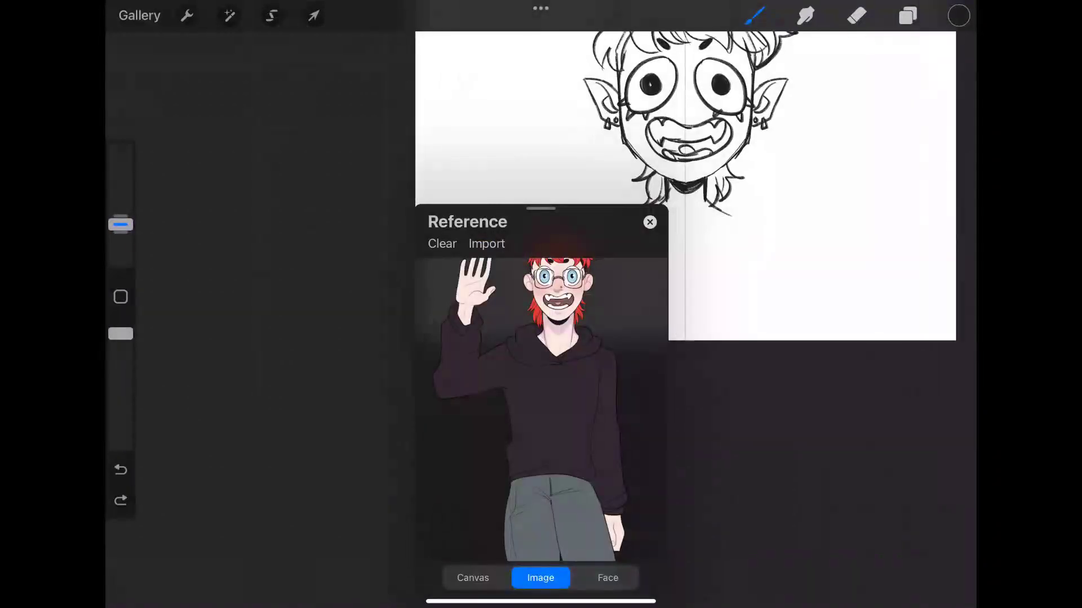
{"action": "left_click_drag", "start_coordinate": [563, 169], "coordinate": [608, 180]}
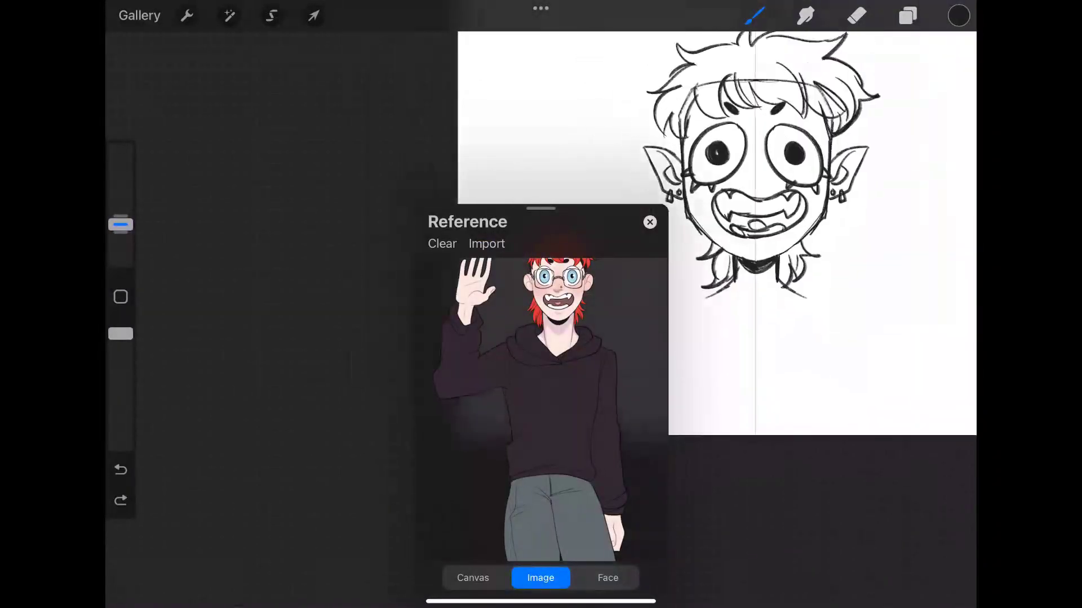
{"action": "mouse_move", "coordinate": [676, 288]}
{"action": "left_mouse_down"}
{"action": "mouse_move", "coordinate": [749, 327]}
{"action": "mouse_move", "coordinate": [842, 281]}
{"action": "left_mouse_up"}
{"action": "left_click_drag", "start_coordinate": [677, 309], "coordinate": [678, 386]}
{"action": "scroll", "coordinate": [727, 225], "scroll_direction": "down", "scroll_amount": 3}
Shrink the character sketch and move it higher on the canvas to make room for the body
{"action": "left_click", "coordinate": [313, 15]}
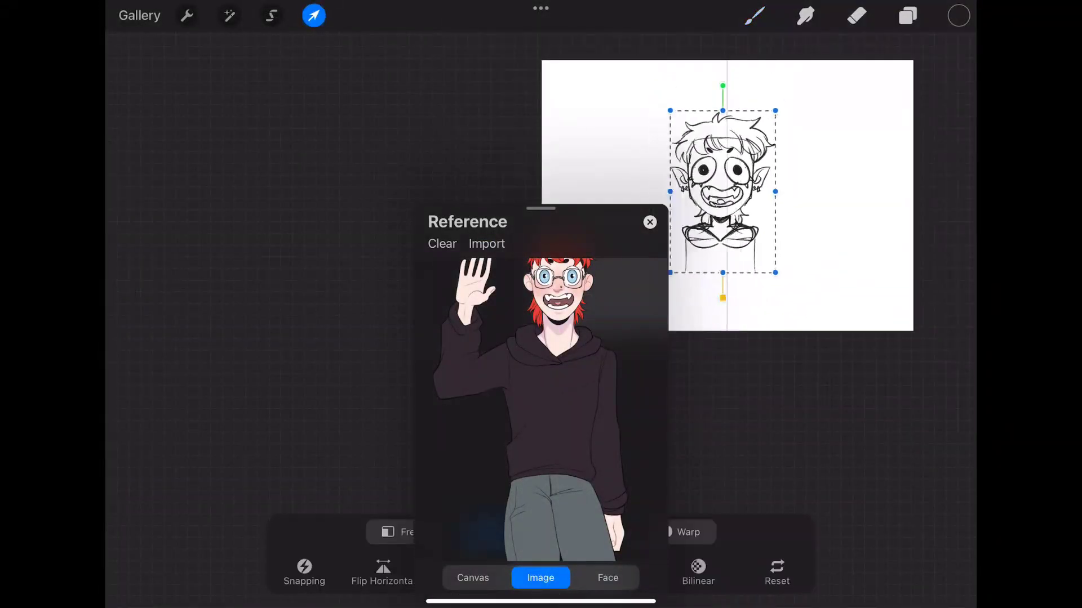
{"action": "left_click_drag", "start_coordinate": [727, 186], "coordinate": [730, 164]}
{"action": "left_click", "coordinate": [855, 15]}
{"action": "scroll", "coordinate": [727, 197], "scroll_direction": "up", "scroll_amount": 3}
Sketch the sides of the hoodie's torso and its folded bottom hem
{"action": "left_click", "coordinate": [753, 15]}
{"action": "mouse_move", "coordinate": [796, 172]}
{"action": "left_mouse_down"}
{"action": "mouse_move", "coordinate": [794, 228]}
{"action": "mouse_move", "coordinate": [762, 277]}
{"action": "left_mouse_up"}
{"action": "key", "text": "ctrl+z"}
{"action": "left_click_drag", "start_coordinate": [792, 241], "coordinate": [775, 292]}
{"action": "left_click_drag", "start_coordinate": [796, 295], "coordinate": [751, 304]}
Sketch the raised, bent arm from the shoulder to the wrist on a separate layer
{"action": "left_click", "coordinate": [907, 15]}
{"action": "left_click", "coordinate": [907, 15]}
{"action": "scroll", "coordinate": [789, 197], "scroll_direction": "up", "scroll_amount": 1}
{"action": "left_click_drag", "start_coordinate": [767, 160], "coordinate": [741, 179]}
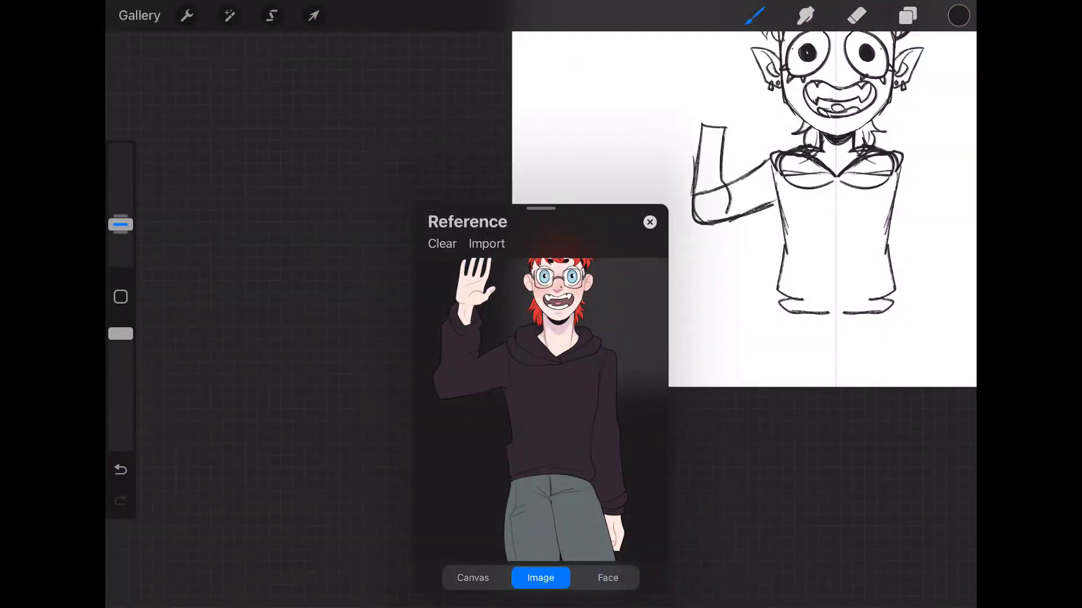
{"action": "scroll", "coordinate": [704, 141], "scroll_direction": "up", "scroll_amount": 3}
{"action": "scroll", "coordinate": [479, 298], "scroll_direction": "up", "scroll_amount": 5}
{"action": "mouse_move", "coordinate": [707, 136]}
{"action": "left_mouse_down"}
{"action": "mouse_move", "coordinate": [705, 189]}
{"action": "mouse_move", "coordinate": [768, 170]}
{"action": "left_mouse_up"}
{"action": "key", "text": "ctrl+z"}
{"action": "key", "text": "ctrl+z"}
{"action": "key", "text": "ctrl+z"}
Sketch the waving hand with upright fingers, a thumb and a sleeve cuff at the wrist
{"action": "left_click_drag", "start_coordinate": [717, 133], "coordinate": [736, 132]}
{"action": "left_click_drag", "start_coordinate": [737, 131], "coordinate": [754, 130]}
{"action": "left_click_drag", "start_coordinate": [757, 130], "coordinate": [769, 137]}
{"action": "scroll", "coordinate": [789, 197], "scroll_direction": "down", "scroll_amount": 3}
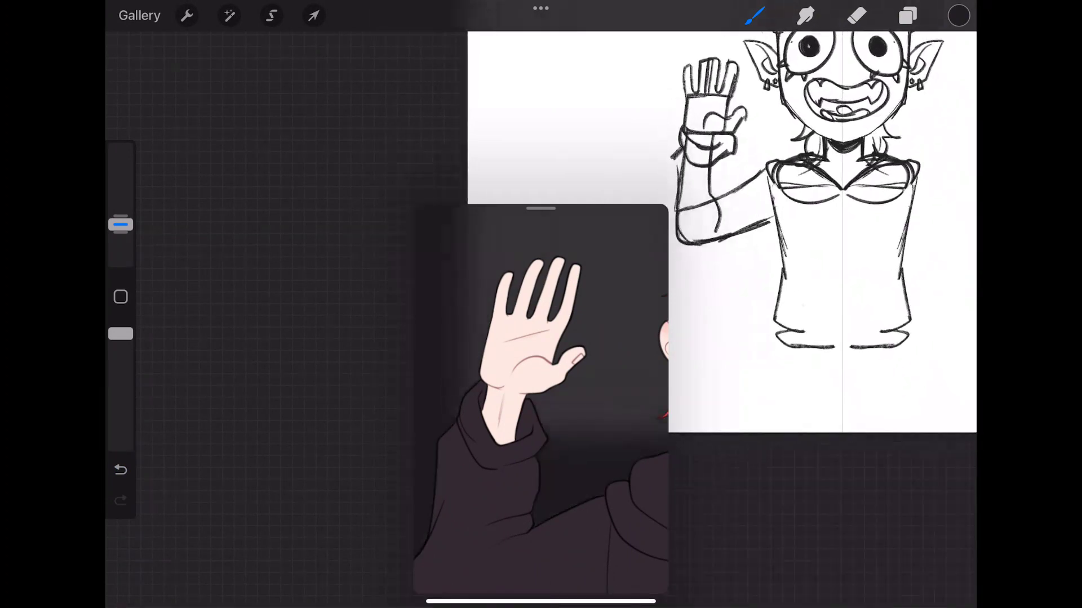
Erase the overlapping construction lines along the raised arm's sleeve
{"action": "left_click", "coordinate": [856, 15]}
{"action": "scroll", "coordinate": [789, 198], "scroll_direction": "down", "scroll_amount": 2}
{"action": "mouse_move", "coordinate": [679, 194]}
{"action": "left_mouse_down"}
{"action": "mouse_move", "coordinate": [716, 231]}
{"action": "mouse_move", "coordinate": [692, 341]}
{"action": "left_mouse_up"}
{"action": "scroll", "coordinate": [540, 394], "scroll_direction": "down", "scroll_amount": 3}
Sketch the hanging arm beside the torso and the trousers' centre seam and crotch folds below the hem
{"action": "left_click", "coordinate": [754, 15]}
{"action": "scroll", "coordinate": [789, 197], "scroll_direction": "up", "scroll_amount": 2}
{"action": "scroll", "coordinate": [541, 395], "scroll_direction": "down", "scroll_amount": 1}
{"action": "key", "text": "ctrl+z"}
{"action": "left_click_drag", "start_coordinate": [821, 253], "coordinate": [833, 342]}
{"action": "left_click_drag", "start_coordinate": [759, 310], "coordinate": [776, 341]}
{"action": "left_click_drag", "start_coordinate": [755, 264], "coordinate": [755, 341]}
{"action": "left_click_drag", "start_coordinate": [731, 294], "coordinate": [770, 313]}
Add a front pocket and two long vertical drawstrings to the hoodie
{"action": "left_click_drag", "start_coordinate": [727, 233], "coordinate": [803, 224]}
{"action": "mouse_move", "coordinate": [730, 196]}
{"action": "left_mouse_down"}
{"action": "mouse_move", "coordinate": [730, 233]}
{"action": "mouse_move", "coordinate": [822, 196]}
{"action": "left_mouse_up"}
{"action": "left_click_drag", "start_coordinate": [733, 90], "coordinate": [732, 178]}
{"action": "left_click_drag", "start_coordinate": [801, 90], "coordinate": [800, 173]}
{"action": "scroll", "coordinate": [761, 197], "scroll_direction": "down", "scroll_amount": 3}
Lasso the trousers area of the sketch and adjust it with Transform
{"action": "left_click", "coordinate": [271, 15]}
{"action": "mouse_move", "coordinate": [746, 245]}
{"action": "left_mouse_down"}
{"action": "mouse_move", "coordinate": [820, 305]}
{"action": "mouse_move", "coordinate": [711, 308]}
{"action": "left_mouse_up"}
{"action": "left_click", "coordinate": [313, 15]}
{"action": "left_click_drag", "start_coordinate": [815, 309], "coordinate": [825, 316]}
{"action": "left_click", "coordinate": [754, 16]}
{"action": "left_click_drag", "start_coordinate": [806, 263], "coordinate": [812, 308]}
{"action": "left_click_drag", "start_coordinate": [715, 248], "coordinate": [709, 304]}
{"action": "scroll", "coordinate": [760, 197], "scroll_direction": "up", "scroll_amount": 1}
{"action": "key", "text": "ctrl+z"}
{"action": "key", "text": "ctrl+z"}
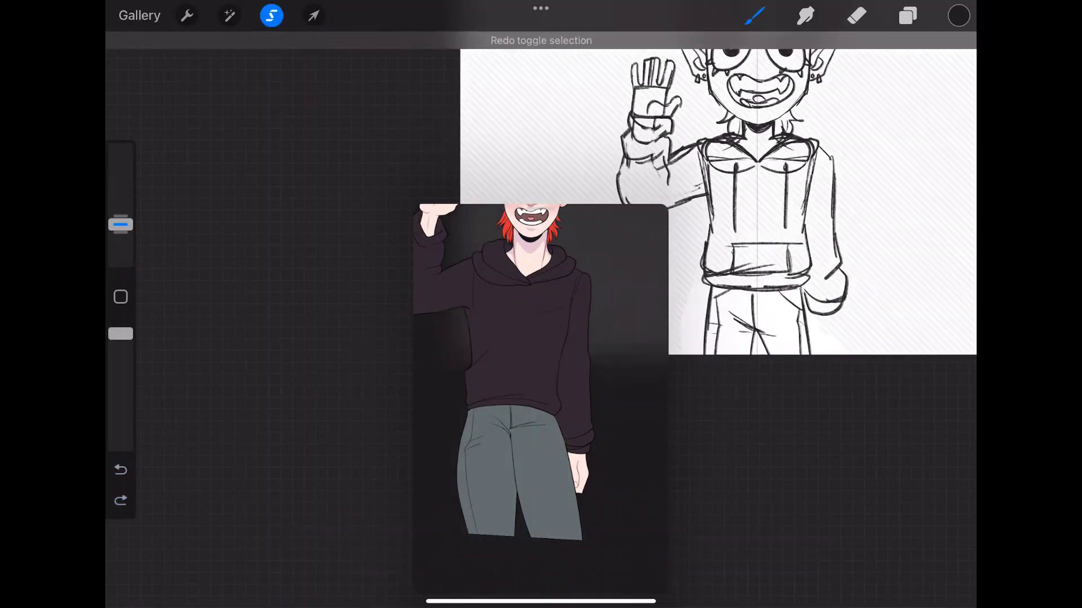
Erase the rough trouser lines below the hoodie's hem
{"action": "left_click", "coordinate": [856, 16]}
{"action": "left_click_drag", "start_coordinate": [800, 302], "coordinate": [721, 344]}
{"action": "left_click", "coordinate": [271, 15]}
Redraw the trousers' outer edges, side seam and crotch fold below the hoodie
{"action": "left_click", "coordinate": [755, 15]}
{"action": "left_click_drag", "start_coordinate": [926, 310], "coordinate": [931, 307]}
{"action": "left_click_drag", "start_coordinate": [708, 286], "coordinate": [700, 354]}
{"action": "left_click_drag", "start_coordinate": [800, 290], "coordinate": [806, 355]}
{"action": "left_click_drag", "start_coordinate": [784, 293], "coordinate": [792, 355]}
{"action": "left_click_drag", "start_coordinate": [760, 314], "coordinate": [779, 315]}
{"action": "scroll", "coordinate": [760, 254], "scroll_direction": "up", "scroll_amount": 2}
Switch the reference to the palm-up pose and fade the layer with the arms and clothing details
{"action": "left_click", "coordinate": [856, 16]}
{"action": "scroll", "coordinate": [732, 197], "scroll_direction": "down", "scroll_amount": 3}
{"action": "scroll", "coordinate": [540, 394], "scroll_direction": "down", "scroll_amount": 2}
{"action": "left_click", "coordinate": [540, 576]}
{"action": "left_click", "coordinate": [907, 15]}
Sketch the thumb, palm edge and wrist of the palm-up hand over the faded waving hand
{"action": "key", "text": "ctrl+z"}
{"action": "key", "text": "ctrl+z"}
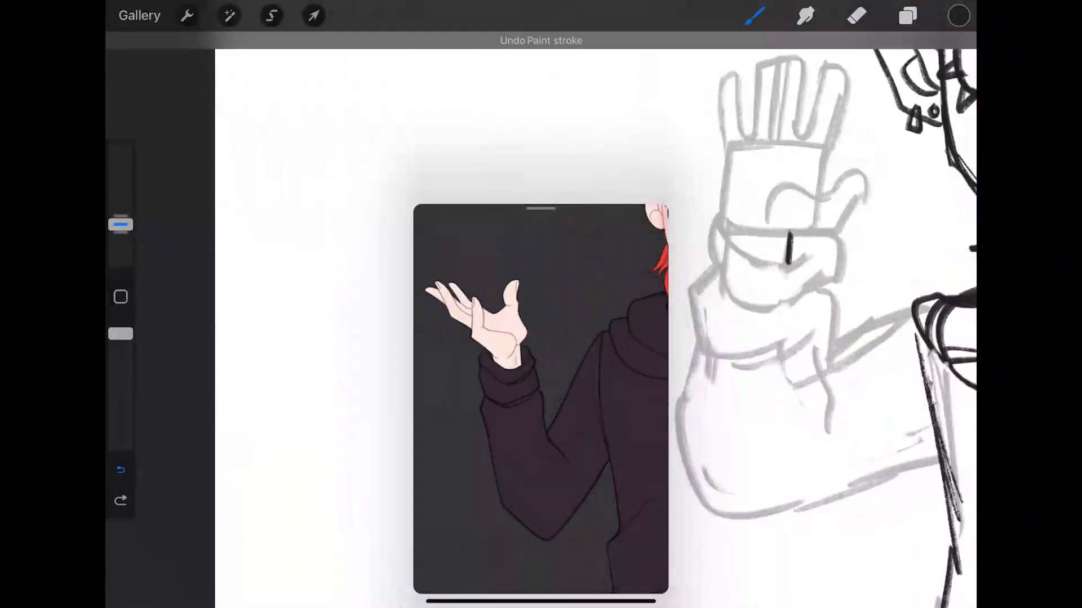
{"action": "left_click_drag", "start_coordinate": [788, 186], "coordinate": [793, 235]}
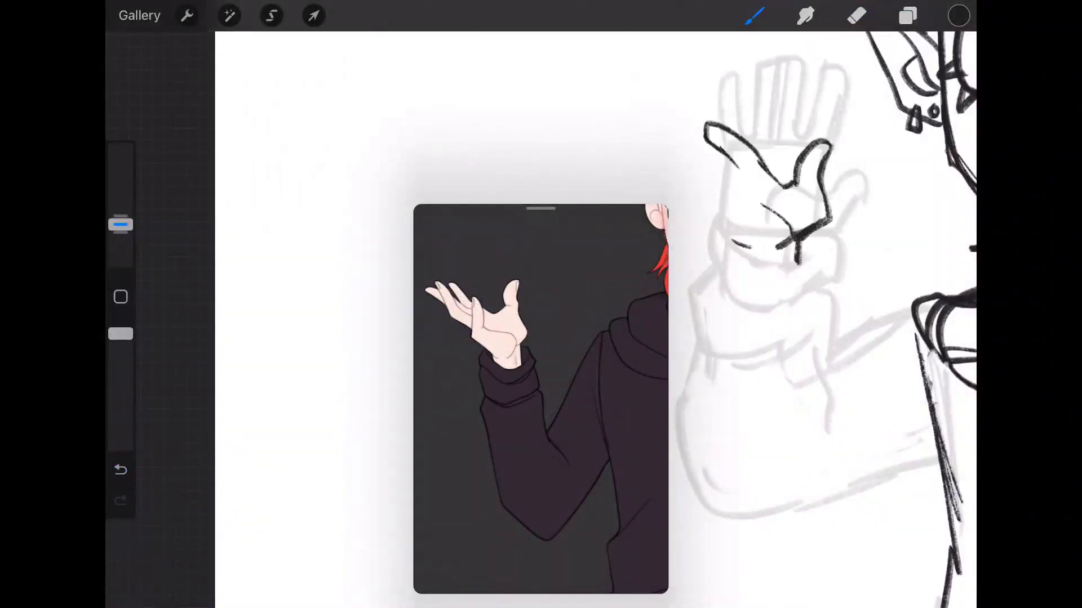
{"action": "key", "text": "ctrl+z"}
{"action": "scroll", "coordinate": [761, 254], "scroll_direction": "down", "scroll_amount": 3}
{"action": "scroll", "coordinate": [760, 254], "scroll_direction": "up", "scroll_amount": 3}
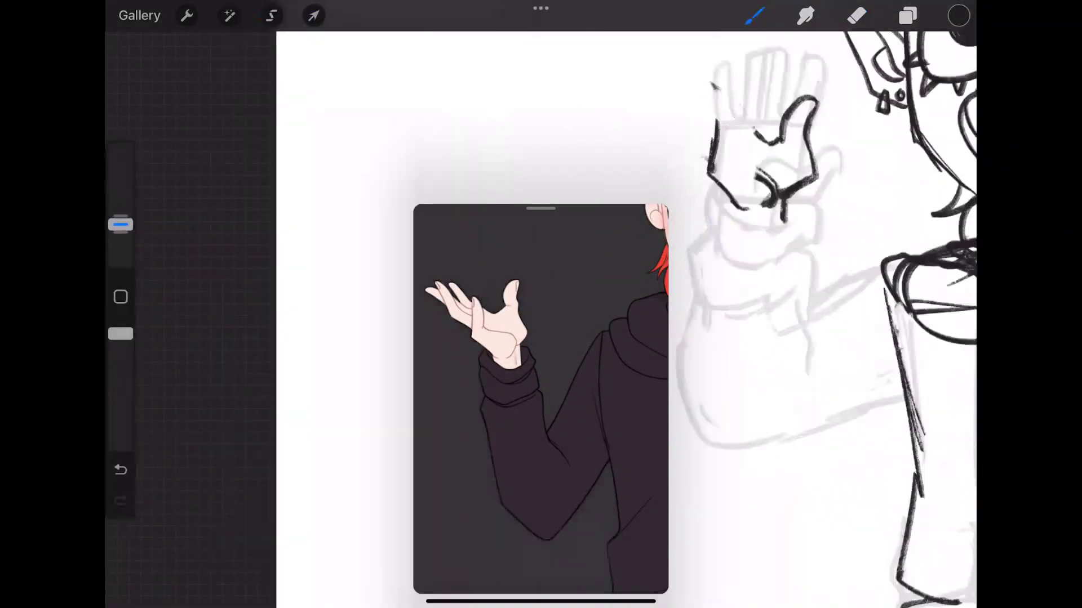
Complete the palm-up hand by sketching its outstretched fingers and the edge of the palm
{"action": "left_click_drag", "start_coordinate": [712, 121], "coordinate": [756, 175]}
{"action": "scroll", "coordinate": [760, 253], "scroll_direction": "up", "scroll_amount": 1}
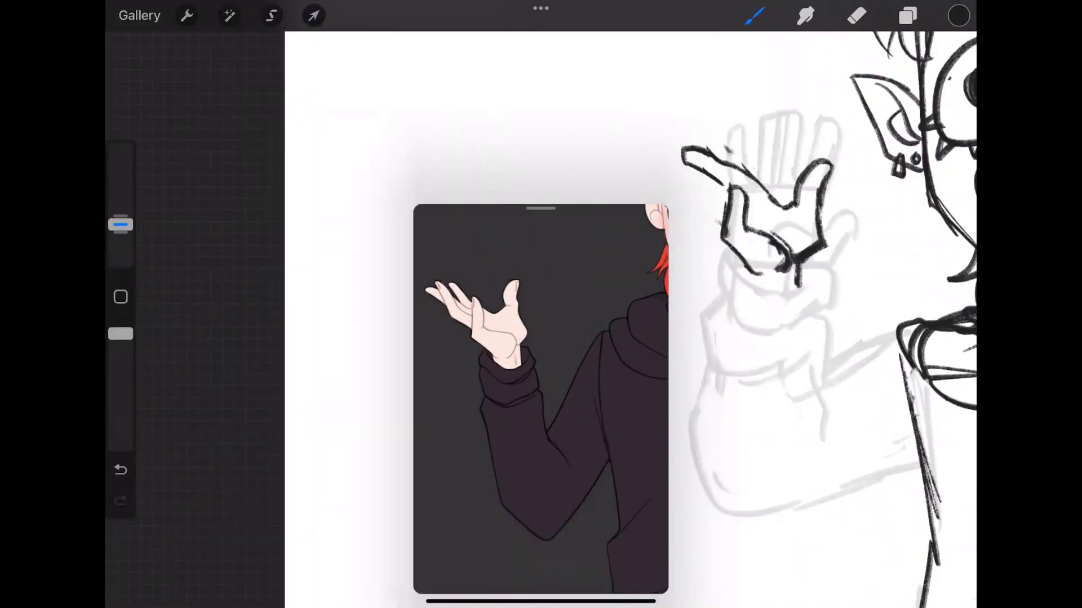
{"action": "key", "text": "ctrl+z"}
{"action": "left_click_drag", "start_coordinate": [654, 181], "coordinate": [729, 213]}
{"action": "left_click_drag", "start_coordinate": [719, 143], "coordinate": [772, 217]}
{"action": "key", "text": "e"}
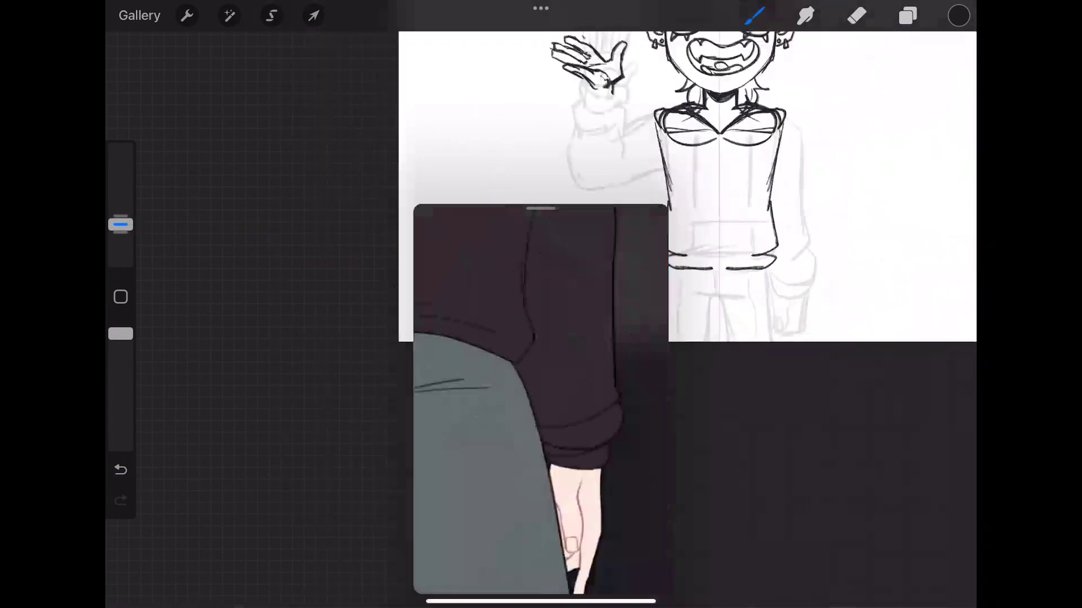
Sketch the relaxed hanging hand over its faded guide beside the trousers
{"action": "left_click_drag", "start_coordinate": [779, 227], "coordinate": [756, 338]}
{"action": "left_click_drag", "start_coordinate": [732, 265], "coordinate": [735, 329]}
Hide Layer 4 to clear the canvas for the pointing-hand pose
{"action": "left_click", "coordinate": [907, 15]}
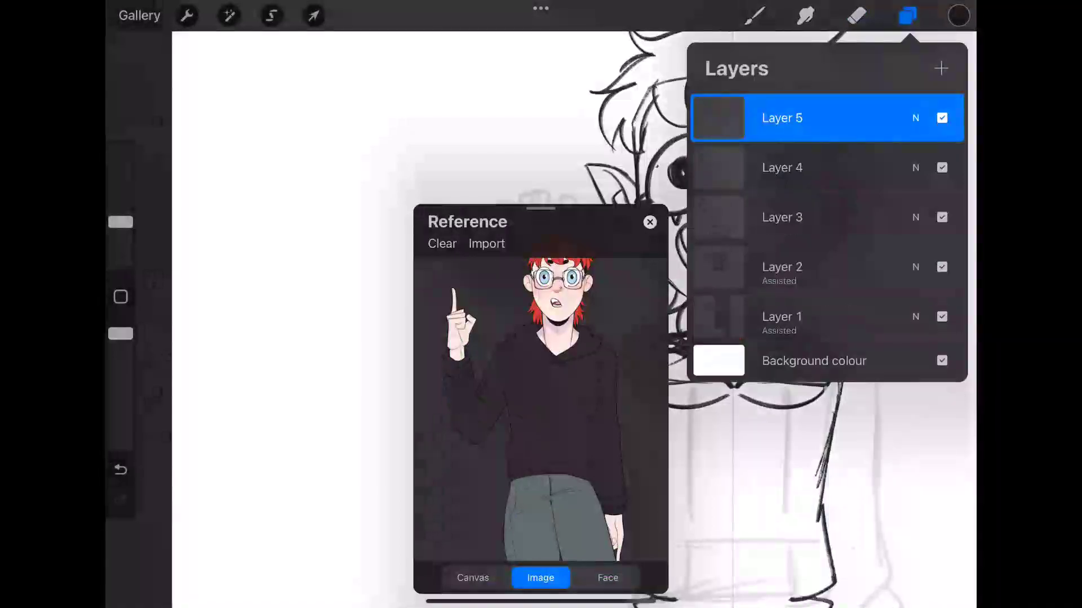
{"action": "left_click", "coordinate": [782, 167]}
{"action": "left_click", "coordinate": [941, 167]}
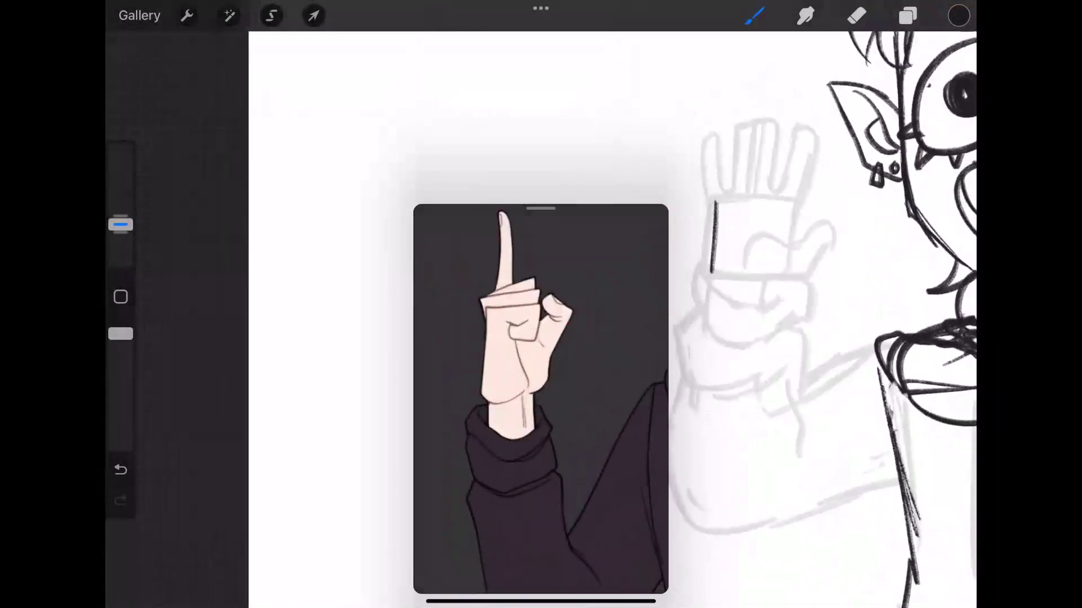
Sketch the pointing hand over the faded waving hand, with folded fingers, palm, raised index finger and thumb side
{"action": "left_click_drag", "start_coordinate": [713, 287], "coordinate": [770, 237]}
{"action": "left_click_drag", "start_coordinate": [735, 225], "coordinate": [756, 285]}
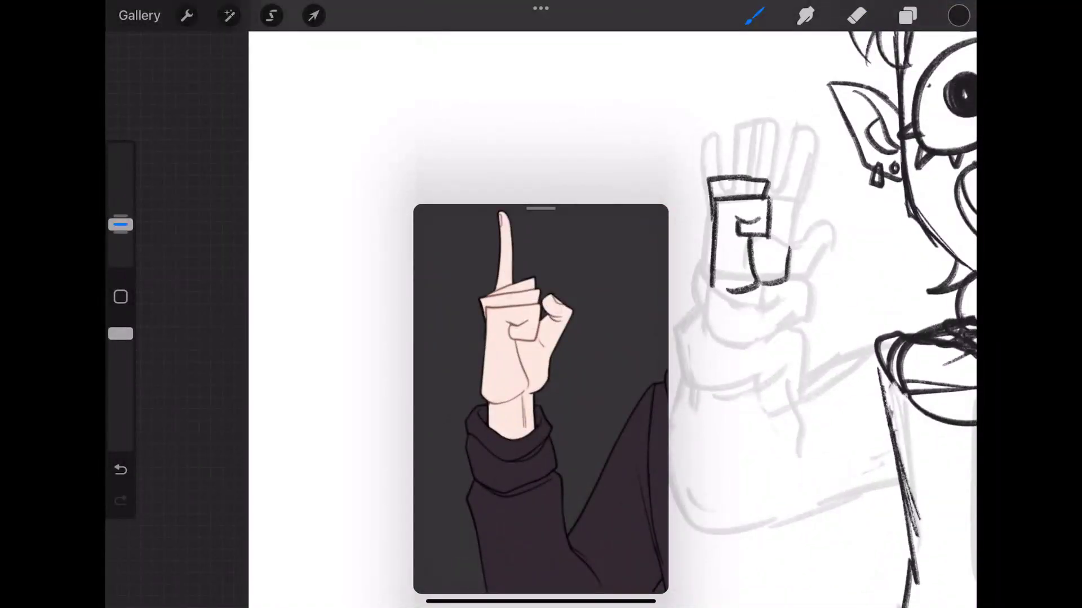
{"action": "left_click_drag", "start_coordinate": [731, 169], "coordinate": [735, 102]}
{"action": "left_click_drag", "start_coordinate": [751, 102], "coordinate": [757, 184]}
{"action": "mouse_move", "coordinate": [768, 197]}
{"action": "left_mouse_down"}
{"action": "mouse_move", "coordinate": [794, 259]}
{"action": "mouse_move", "coordinate": [783, 269]}
{"action": "left_mouse_up"}
{"action": "scroll", "coordinate": [732, 169], "scroll_direction": "down", "scroll_amount": 5}
{"action": "scroll", "coordinate": [541, 399], "scroll_direction": "down", "scroll_amount": 4}
{"action": "scroll", "coordinate": [778, 169], "scroll_direction": "up", "scroll_amount": 4}
Rename Layer 9 to Base Head
{"action": "left_click", "coordinate": [906, 15]}
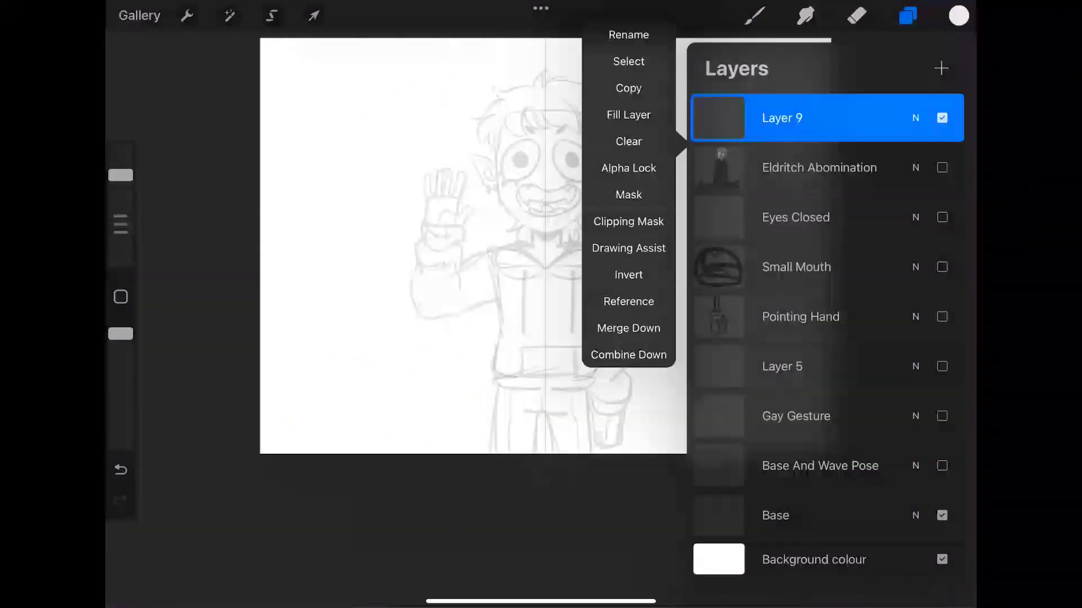
{"action": "left_click", "coordinate": [628, 34]}
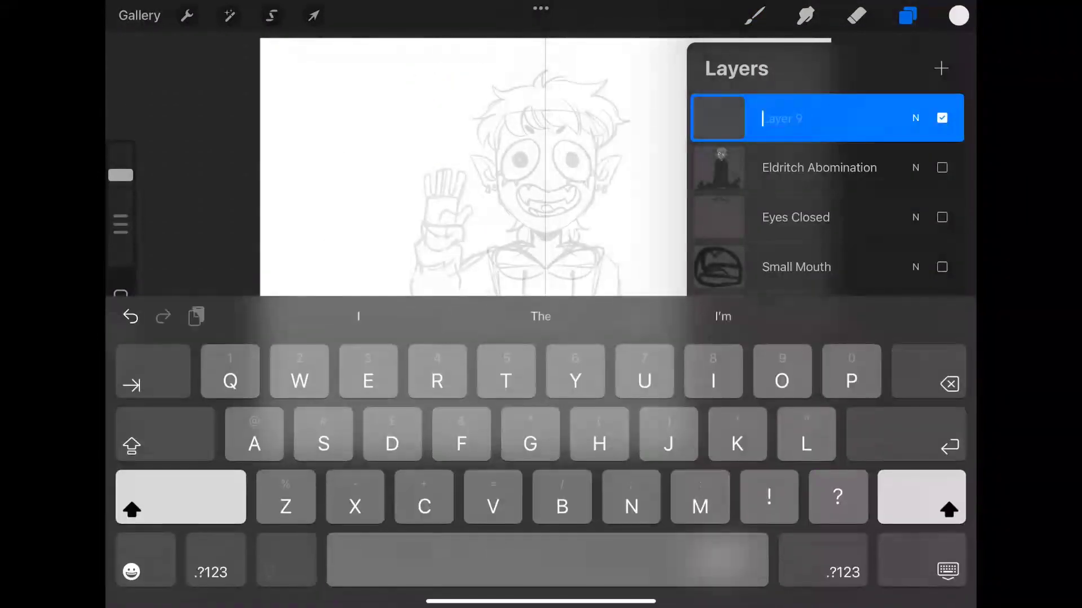
{"action": "type", "text": "Base Head"}
{"action": "key", "text": "Return"}
Trace the pointed ear's outline and inner fold in clean black lines over the faded sketch
{"action": "mouse_move", "coordinate": [409, 321]}
{"action": "left_mouse_down"}
{"action": "mouse_move", "coordinate": [447, 253]}
{"action": "mouse_move", "coordinate": [466, 562]}
{"action": "left_mouse_up"}
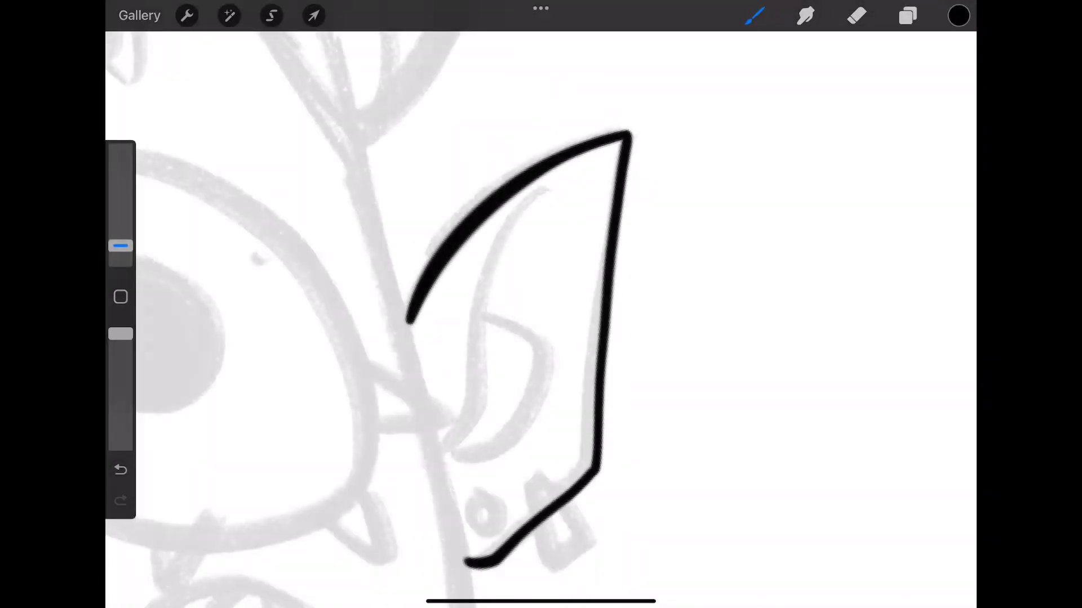
{"action": "left_click_drag", "start_coordinate": [549, 169], "coordinate": [448, 448]}
{"action": "left_click_drag", "start_coordinate": [496, 262], "coordinate": [488, 376]}
{"action": "left_click_drag", "start_coordinate": [488, 318], "coordinate": [450, 448]}
{"action": "scroll", "coordinate": [541, 315], "scroll_direction": "down", "scroll_amount": 5}
Trace the side of the head and the curved jaw down to the chin
{"action": "left_click_drag", "start_coordinate": [611, 90], "coordinate": [599, 324]}
{"action": "scroll", "coordinate": [541, 315], "scroll_direction": "down", "scroll_amount": 3}
{"action": "mouse_move", "coordinate": [650, 151]}
{"action": "left_mouse_down"}
{"action": "mouse_move", "coordinate": [423, 490]}
{"action": "mouse_move", "coordinate": [315, 529]}
{"action": "left_mouse_up"}
{"action": "scroll", "coordinate": [541, 315], "scroll_direction": "up", "scroll_amount": 4}
Clean up the overlapping linework around the ear and the side of the head with the eraser
{"action": "left_click", "coordinate": [856, 15]}
{"action": "key", "text": "ctrl+z"}
{"action": "left_click_drag", "start_coordinate": [518, 293], "coordinate": [511, 360]}
{"action": "left_click", "coordinate": [856, 15]}
{"action": "mouse_move", "coordinate": [121, 247]}
{"action": "left_mouse_down"}
{"action": "mouse_move", "coordinate": [120, 201]}
{"action": "mouse_move", "coordinate": [121, 246]}
{"action": "left_mouse_up"}
{"action": "mouse_move", "coordinate": [515, 298]}
{"action": "left_mouse_down"}
{"action": "mouse_move", "coordinate": [498, 389]}
{"action": "mouse_move", "coordinate": [440, 473]}
{"action": "left_mouse_up"}
{"action": "scroll", "coordinate": [540, 315], "scroll_direction": "down", "scroll_amount": 5}
Trace the upper sides and top of the head to close the head outline
{"action": "left_click", "coordinate": [753, 15]}
{"action": "scroll", "coordinate": [541, 316], "scroll_direction": "up", "scroll_amount": 4}
{"action": "left_click_drag", "start_coordinate": [845, 304], "coordinate": [758, 130]}
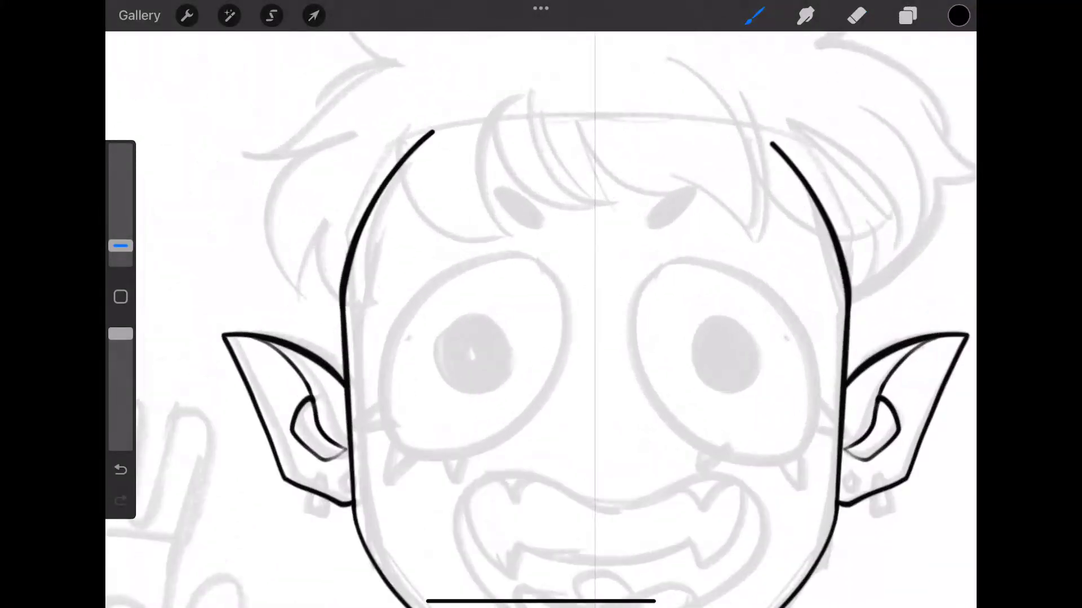
{"action": "scroll", "coordinate": [540, 315], "scroll_direction": "up", "scroll_amount": 2}
{"action": "left_click_drag", "start_coordinate": [608, 112], "coordinate": [431, 252]}
Show and hide the Base And Wave Pose layer to compare it with the head linework
{"action": "left_click", "coordinate": [855, 16]}
{"action": "scroll", "coordinate": [541, 316], "scroll_direction": "down", "scroll_amount": 5}
{"action": "scroll", "coordinate": [540, 315], "scroll_direction": "down", "scroll_amount": 2}
{"action": "left_click", "coordinate": [906, 16]}
{"action": "left_click", "coordinate": [941, 464]}
{"action": "left_click", "coordinate": [941, 464]}
{"action": "left_click", "coordinate": [906, 15]}
Add fine curved markings and a small patch near the tip inside the pointed ears
{"action": "scroll", "coordinate": [540, 315], "scroll_direction": "up", "scroll_amount": 6}
{"action": "left_click", "coordinate": [754, 15]}
{"action": "key", "text": "ctrl+z"}
{"action": "mouse_move", "coordinate": [330, 354]}
{"action": "left_mouse_down"}
{"action": "mouse_move", "coordinate": [276, 357]}
{"action": "mouse_move", "coordinate": [264, 344]}
{"action": "left_mouse_up"}
{"action": "scroll", "coordinate": [541, 315], "scroll_direction": "right", "scroll_amount": 5}
{"action": "left_click_drag", "start_coordinate": [561, 388], "coordinate": [577, 419]}
{"action": "scroll", "coordinate": [541, 315], "scroll_direction": "up", "scroll_amount": 3}
{"action": "left_click_drag", "start_coordinate": [592, 197], "coordinate": [666, 251]}
{"action": "mouse_move", "coordinate": [540, 251]}
{"action": "left_mouse_down"}
{"action": "mouse_move", "coordinate": [581, 290]}
{"action": "mouse_move", "coordinate": [607, 401]}
{"action": "left_mouse_up"}
{"action": "scroll", "coordinate": [541, 316], "scroll_direction": "down", "scroll_amount": 6}
Add a new layer above Base Head and rename it Eyes Open
{"action": "left_click", "coordinate": [906, 15]}
{"action": "left_click", "coordinate": [941, 67]}
{"action": "left_click", "coordinate": [718, 117]}
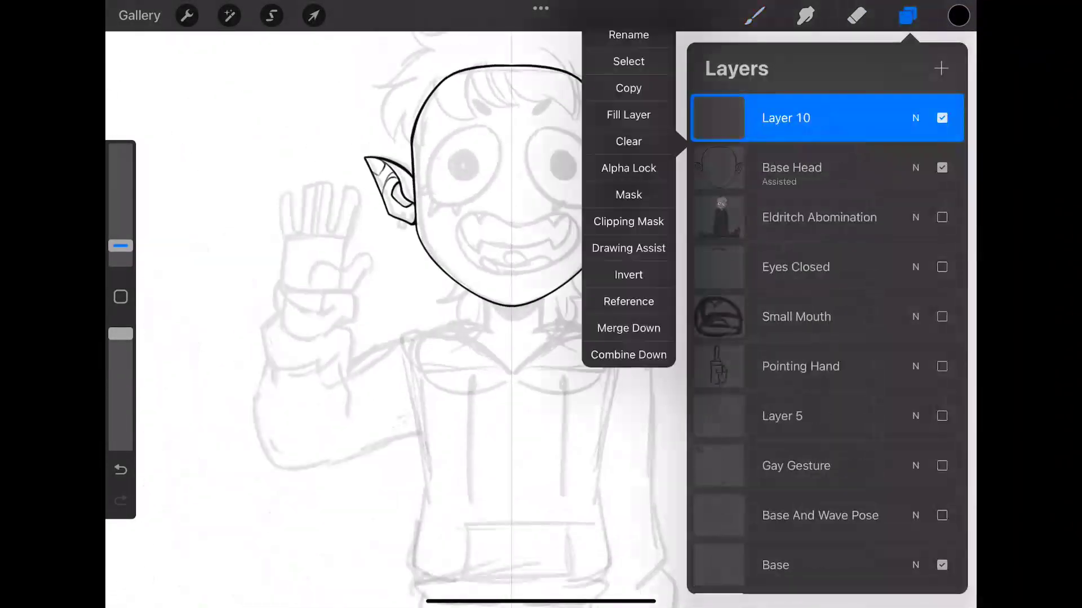
{"action": "left_click", "coordinate": [627, 35]}
{"action": "type", "text": "Eyes Open"}
Turn on Drawing Assist for the Eyes Open layer and outline both large oval eyes symmetrically
{"action": "mouse_move", "coordinate": [285, 277]}
{"action": "left_mouse_down"}
{"action": "mouse_move", "coordinate": [442, 116]}
{"action": "mouse_move", "coordinate": [288, 282]}
{"action": "mouse_move", "coordinate": [327, 366]}
{"action": "left_mouse_up"}
{"action": "key", "text": "ctrl+z"}
{"action": "left_click", "coordinate": [906, 15]}
{"action": "key", "text": "ctrl+z"}
{"action": "left_click", "coordinate": [906, 16]}
{"action": "left_click", "coordinate": [760, 118]}
{"action": "left_click", "coordinate": [597, 338]}
{"action": "scroll", "coordinate": [507, 145], "scroll_direction": "up", "scroll_amount": 4}
Refine the inner upper curve of the eye outline with the eraser and a redrawn stroke
{"action": "left_click", "coordinate": [855, 15]}
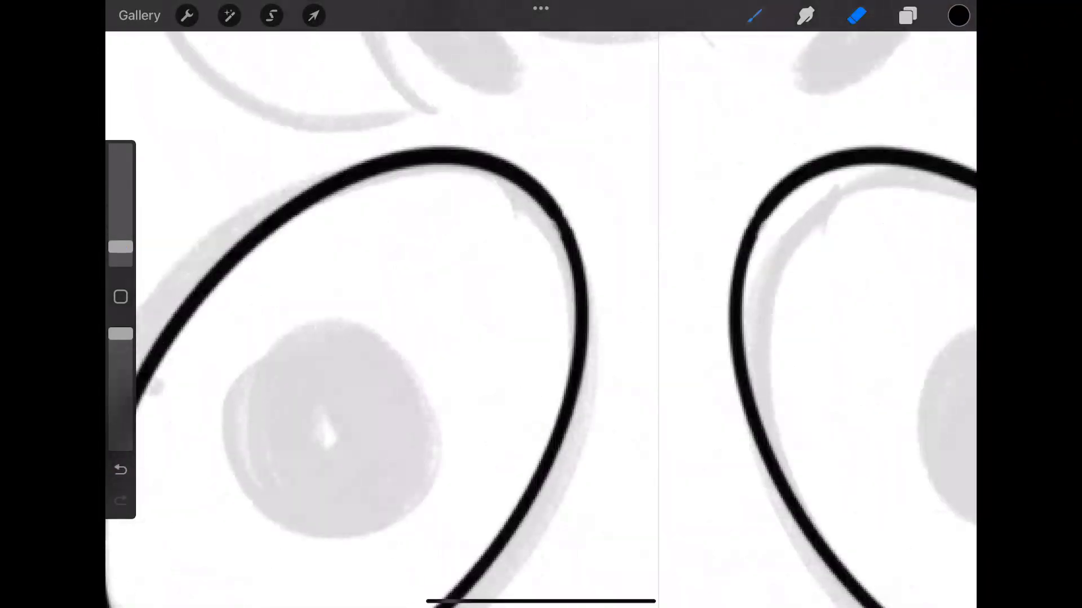
{"action": "left_click_drag", "start_coordinate": [561, 217], "coordinate": [565, 229]}
{"action": "left_click", "coordinate": [754, 15]}
{"action": "scroll", "coordinate": [558, 226], "scroll_direction": "up", "scroll_amount": 4}
{"action": "key", "text": "ctrl+z"}
{"action": "left_click_drag", "start_coordinate": [465, 211], "coordinate": [472, 232]}
{"action": "scroll", "coordinate": [541, 305], "scroll_direction": "down", "scroll_amount": 5}
Outline the round pupils inside the eyes and fill them with solid black
{"action": "left_click_drag", "start_coordinate": [656, 169], "coordinate": [727, 282]}
{"action": "left_click_drag", "start_coordinate": [957, 15], "coordinate": [666, 245]}
{"action": "scroll", "coordinate": [540, 304], "scroll_direction": "down", "scroll_amount": 3}
Draw the small spiky lashes along the lower edges of the eyes
{"action": "left_click_drag", "start_coordinate": [565, 251], "coordinate": [587, 238]}
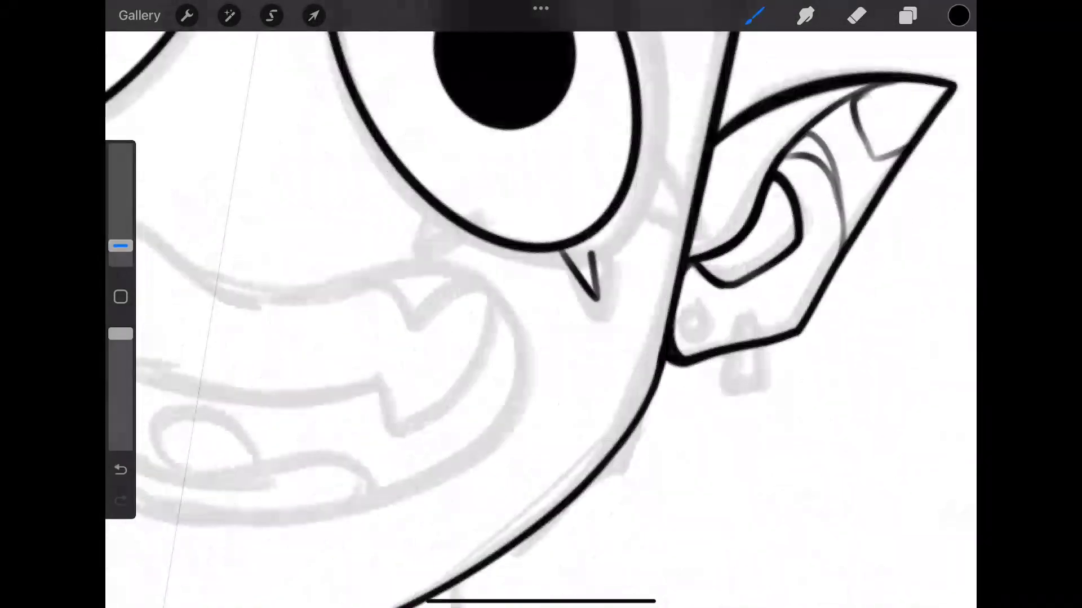
{"action": "left_click", "coordinate": [538, 44]}
{"action": "left_click", "coordinate": [754, 15]}
{"action": "scroll", "coordinate": [585, 265], "scroll_direction": "up", "scroll_amount": 5}
{"action": "left_click_drag", "start_coordinate": [490, 304], "coordinate": [509, 340]}
{"action": "scroll", "coordinate": [541, 304], "scroll_direction": "down", "scroll_amount": 5}
{"action": "left_click_drag", "start_coordinate": [536, 230], "coordinate": [542, 273]}
{"action": "left_click_drag", "start_coordinate": [541, 273], "coordinate": [562, 230]}
Outline the two slanted oval eyebrows above the eyes and fill them with solid black
{"action": "scroll", "coordinate": [541, 305], "scroll_direction": "up", "scroll_amount": 2}
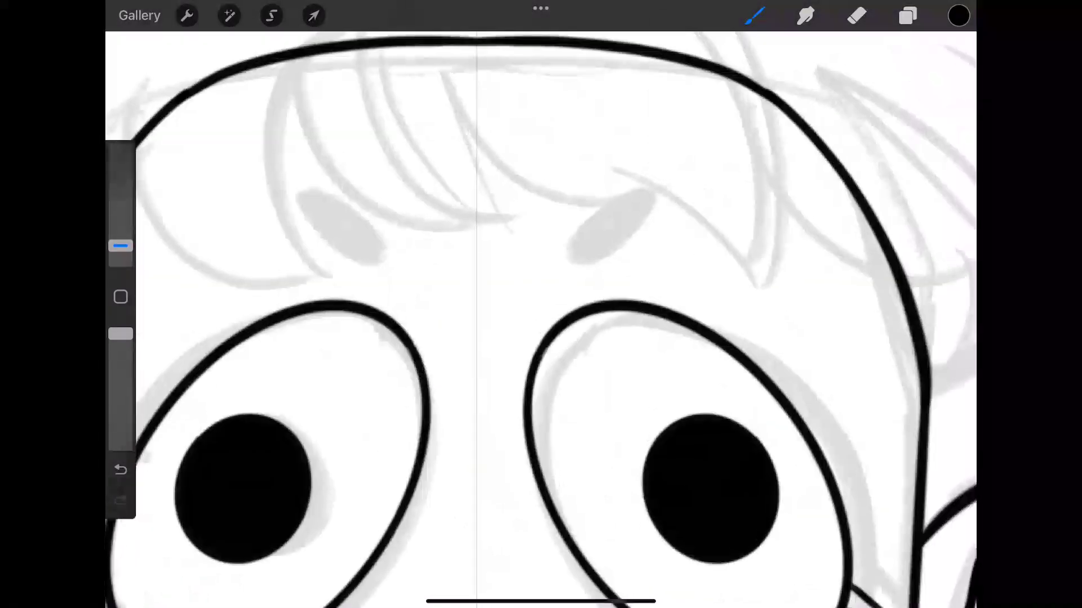
{"action": "left_click", "coordinate": [907, 15]}
{"action": "left_click", "coordinate": [717, 113]}
{"action": "left_click", "coordinate": [907, 15]}
{"action": "left_click_drag", "start_coordinate": [958, 15], "coordinate": [823, 100]}
{"action": "left_click", "coordinate": [908, 15]}
{"action": "left_click", "coordinate": [717, 116]}
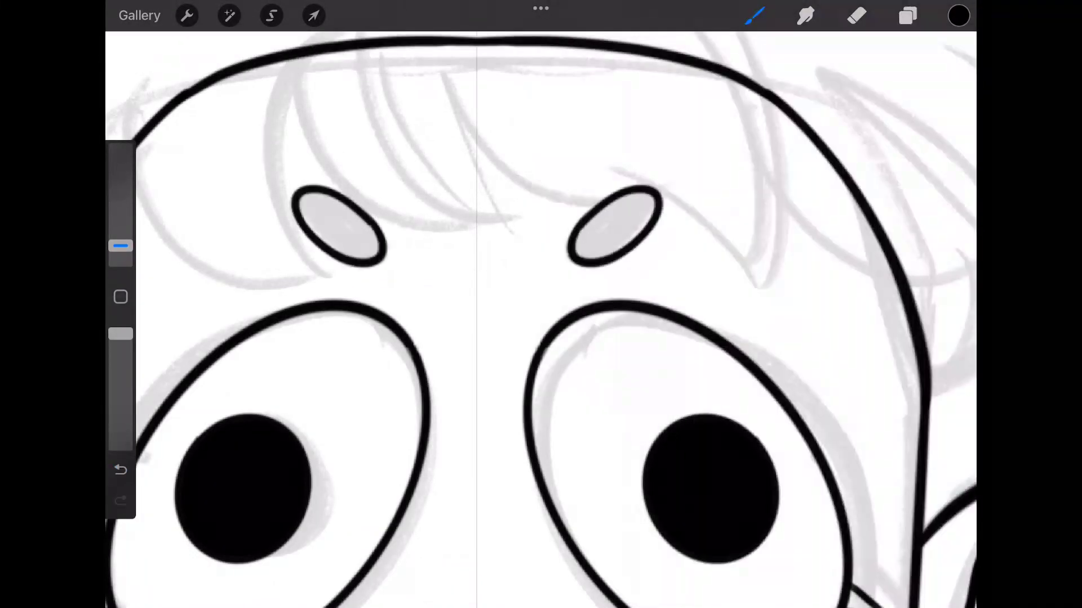
{"action": "left_click_drag", "start_coordinate": [958, 15], "coordinate": [338, 225]}
{"action": "scroll", "coordinate": [541, 315], "scroll_direction": "down", "scroll_amount": 3}
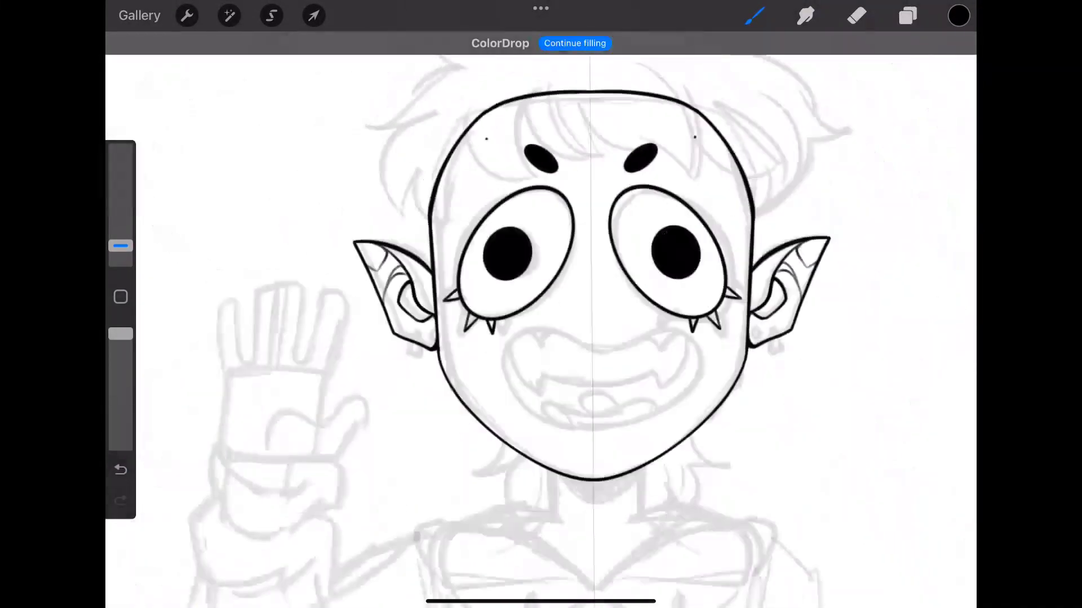
Add a new layer for the hair and trace the fringe strands across the forehead
{"action": "left_click", "coordinate": [908, 16]}
{"action": "left_click", "coordinate": [941, 68]}
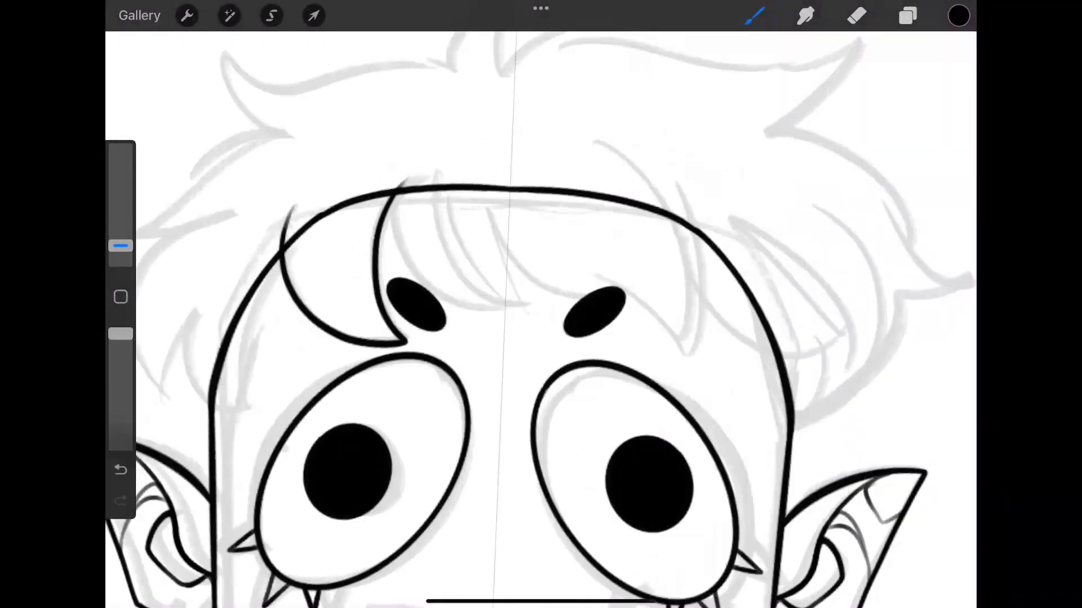
{"action": "left_click_drag", "start_coordinate": [389, 200], "coordinate": [504, 315]}
{"action": "left_click_drag", "start_coordinate": [485, 168], "coordinate": [537, 312]}
{"action": "left_click_drag", "start_coordinate": [331, 259], "coordinate": [483, 198]}
{"action": "left_click_drag", "start_coordinate": [395, 365], "coordinate": [586, 192]}
{"action": "scroll", "coordinate": [541, 315], "scroll_direction": "down", "scroll_amount": 2}
{"action": "left_click_drag", "start_coordinate": [470, 276], "coordinate": [536, 293]}
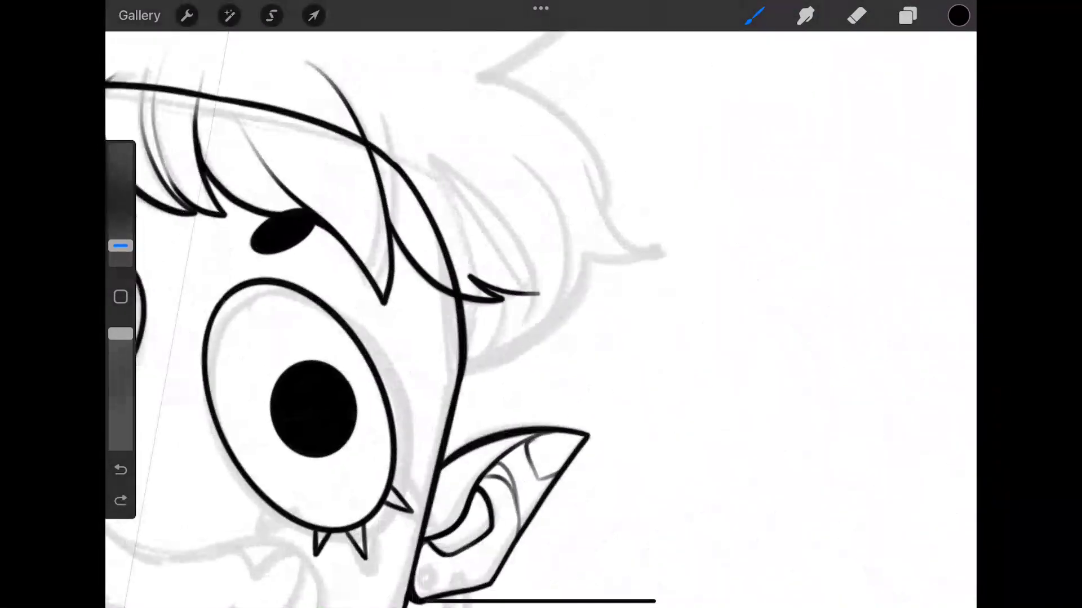
Trace the hair strands and flicked outer outline on the right side of the head
{"action": "left_click_drag", "start_coordinate": [413, 103], "coordinate": [523, 277]}
{"action": "key", "text": "ctrl+z"}
{"action": "left_click_drag", "start_coordinate": [459, 165], "coordinate": [499, 240]}
{"action": "scroll", "coordinate": [541, 316], "scroll_direction": "down", "scroll_amount": 3}
{"action": "left_click_drag", "start_coordinate": [445, 242], "coordinate": [499, 311]}
{"action": "left_click_drag", "start_coordinate": [555, 296], "coordinate": [602, 197]}
{"action": "left_click_drag", "start_coordinate": [458, 157], "coordinate": [608, 163]}
{"action": "scroll", "coordinate": [541, 315], "scroll_direction": "up", "scroll_amount": 4}
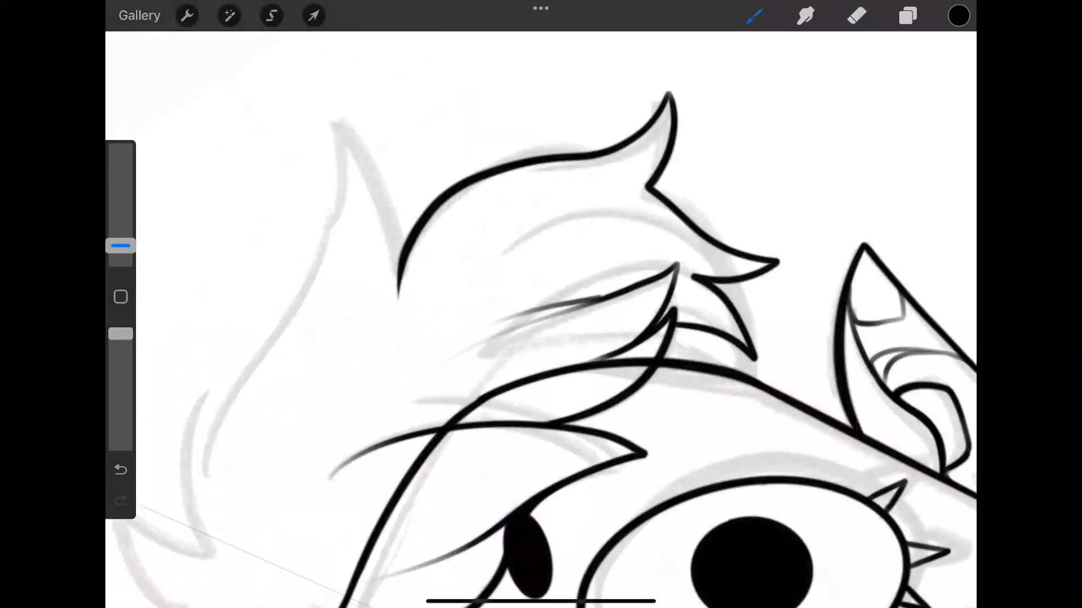
Trace the tufts at the crown and the hair's upper left outline
{"action": "scroll", "coordinate": [541, 316], "scroll_direction": "down", "scroll_amount": 2}
{"action": "left_click_drag", "start_coordinate": [400, 307], "coordinate": [471, 188]}
{"action": "left_click_drag", "start_coordinate": [430, 252], "coordinate": [638, 47]}
{"action": "left_click_drag", "start_coordinate": [694, 90], "coordinate": [643, 156]}
{"action": "scroll", "coordinate": [541, 316], "scroll_direction": "up", "scroll_amount": 2}
{"action": "left_click_drag", "start_coordinate": [521, 277], "coordinate": [590, 160]}
{"action": "left_click_drag", "start_coordinate": [589, 160], "coordinate": [587, 273]}
{"action": "left_click_drag", "start_coordinate": [666, 159], "coordinate": [447, 207]}
{"action": "left_click_drag", "start_coordinate": [446, 207], "coordinate": [505, 279]}
Trace the flicked hair outline and pointed locks on the left side down towards the ear
{"action": "scroll", "coordinate": [541, 316], "scroll_direction": "up", "scroll_amount": 2}
{"action": "left_click_drag", "start_coordinate": [600, 164], "coordinate": [404, 282]}
{"action": "left_click_drag", "start_coordinate": [403, 283], "coordinate": [485, 286]}
{"action": "left_click_drag", "start_coordinate": [485, 286], "coordinate": [499, 501]}
{"action": "mouse_move", "coordinate": [499, 502]}
{"action": "left_mouse_down"}
{"action": "mouse_move", "coordinate": [526, 434]}
{"action": "mouse_move", "coordinate": [596, 398]}
{"action": "left_mouse_up"}
{"action": "left_click_drag", "start_coordinate": [629, 330], "coordinate": [601, 439]}
{"action": "left_click", "coordinate": [855, 16]}
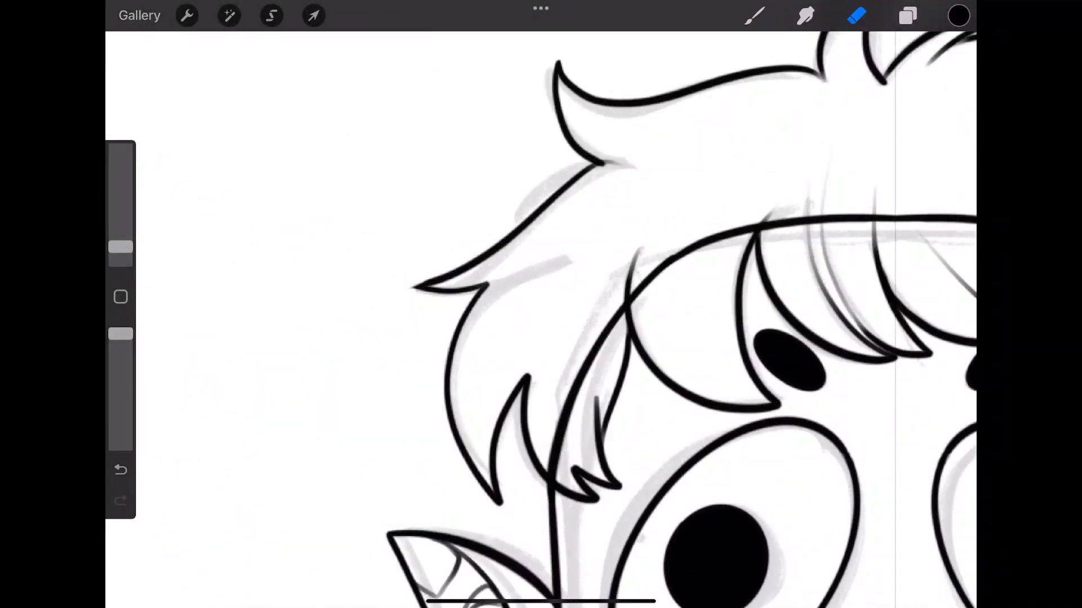
Trace the pointed locks of hair below the left side of the jaw
{"action": "left_click", "coordinate": [754, 16]}
{"action": "scroll", "coordinate": [541, 315], "scroll_direction": "down", "scroll_amount": 5}
{"action": "scroll", "coordinate": [541, 316], "scroll_direction": "up", "scroll_amount": 5}
{"action": "left_click_drag", "start_coordinate": [442, 198], "coordinate": [371, 266]}
{"action": "mouse_move", "coordinate": [370, 266]}
{"action": "left_mouse_down"}
{"action": "mouse_move", "coordinate": [457, 244]}
{"action": "mouse_move", "coordinate": [472, 357]}
{"action": "left_mouse_up"}
{"action": "left_click_drag", "start_coordinate": [473, 274], "coordinate": [472, 383]}
{"action": "left_click_drag", "start_coordinate": [473, 383], "coordinate": [528, 304]}
{"action": "left_click_drag", "start_coordinate": [480, 239], "coordinate": [481, 343]}
{"action": "left_click_drag", "start_coordinate": [510, 360], "coordinate": [541, 309]}
{"action": "scroll", "coordinate": [541, 316], "scroll_direction": "down", "scroll_amount": 2}
Trace the pointed locks of hair below the right side of the jaw
{"action": "scroll", "coordinate": [541, 316], "scroll_direction": "up", "scroll_amount": 3}
{"action": "left_click_drag", "start_coordinate": [469, 229], "coordinate": [524, 407]}
{"action": "left_click_drag", "start_coordinate": [524, 407], "coordinate": [562, 224]}
{"action": "left_click_drag", "start_coordinate": [570, 166], "coordinate": [578, 345]}
{"action": "left_click_drag", "start_coordinate": [604, 132], "coordinate": [589, 224]}
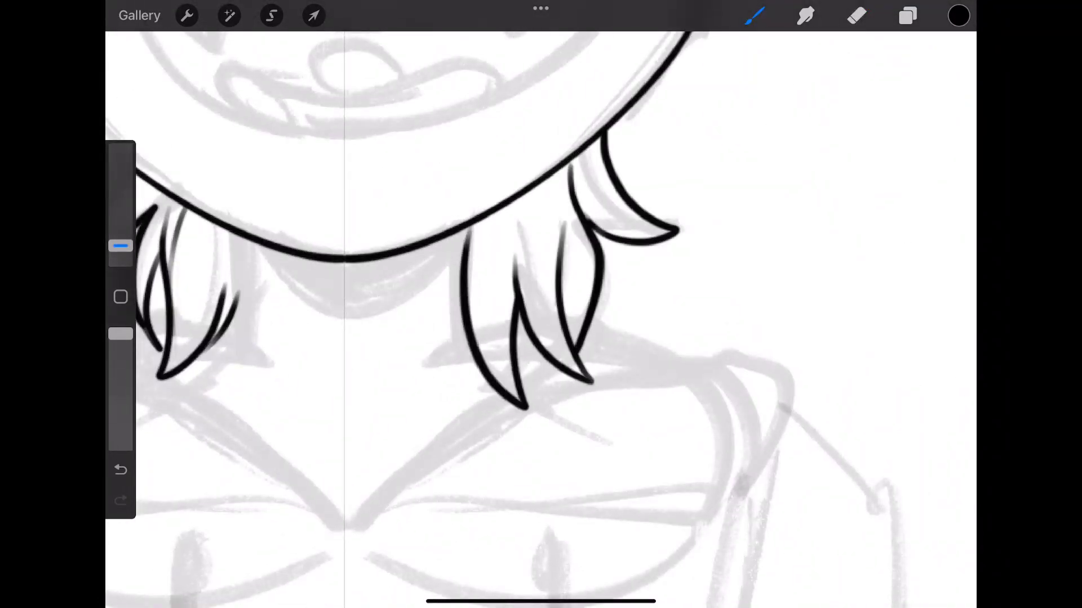
Trace the outer outline of the wide open mouth on a layer above Earrings
{"action": "left_click", "coordinate": [908, 15]}
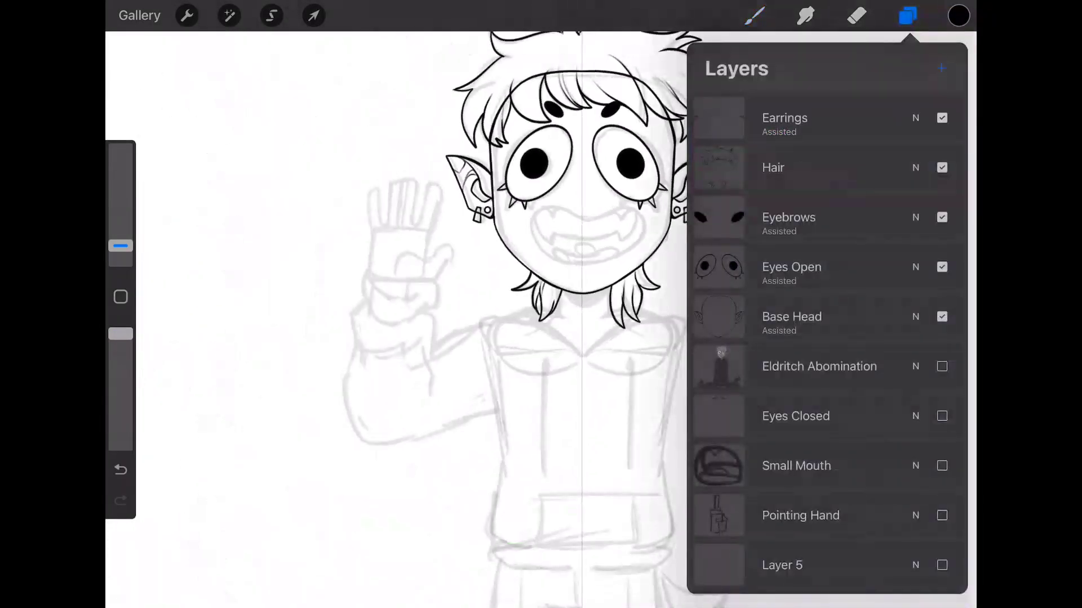
{"action": "left_click", "coordinate": [786, 118]}
{"action": "scroll", "coordinate": [541, 304], "scroll_direction": "up", "scroll_amount": 5}
{"action": "left_click_drag", "start_coordinate": [471, 237], "coordinate": [299, 320]}
{"action": "scroll", "coordinate": [540, 304], "scroll_direction": "up", "scroll_amount": 2}
{"action": "mouse_move", "coordinate": [389, 348]}
{"action": "left_mouse_down"}
{"action": "mouse_move", "coordinate": [462, 288]}
{"action": "mouse_move", "coordinate": [582, 71]}
{"action": "left_mouse_up"}
{"action": "key", "text": "ctrl+z"}
{"action": "left_click_drag", "start_coordinate": [388, 348], "coordinate": [480, 181]}
{"action": "scroll", "coordinate": [541, 304], "scroll_direction": "up", "scroll_amount": 2}
{"action": "mouse_move", "coordinate": [380, 252]}
{"action": "left_mouse_down"}
{"action": "mouse_move", "coordinate": [386, 207]}
{"action": "mouse_move", "coordinate": [613, 361]}
{"action": "left_mouse_up"}
{"action": "scroll", "coordinate": [541, 304], "scroll_direction": "down", "scroll_amount": 3}
{"action": "left_click_drag", "start_coordinate": [566, 183], "coordinate": [356, 482]}
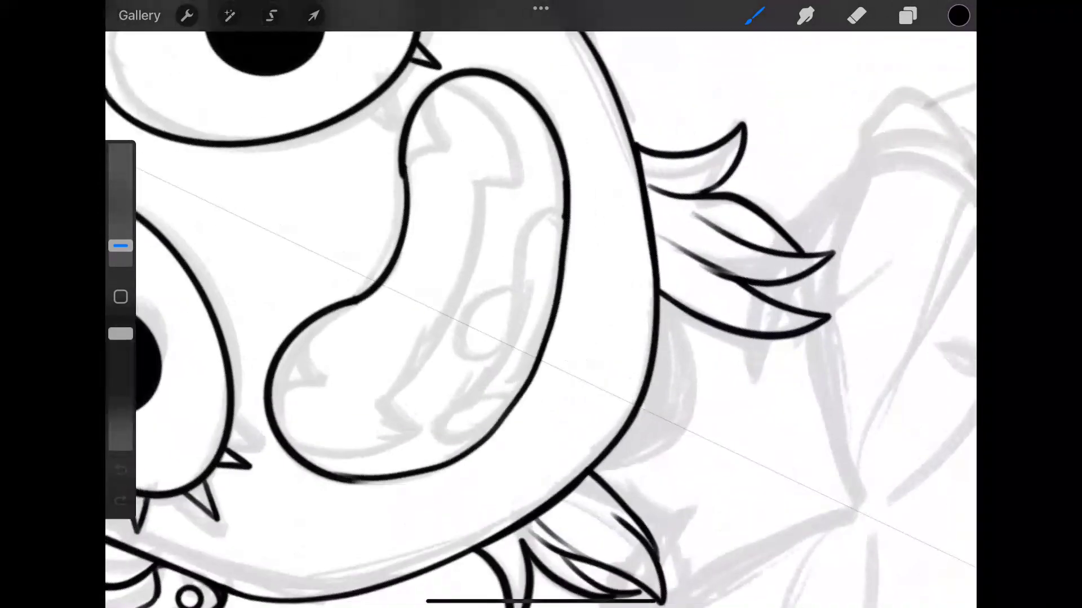
Ink the teeth and tongue inside the wide open mouth over the sketch, erasing stray and overlapping line ends
{"action": "scroll", "coordinate": [540, 305], "scroll_direction": "down", "scroll_amount": 5}
{"action": "left_click_drag", "start_coordinate": [611, 363], "coordinate": [615, 350]}
{"action": "key", "text": "b"}
{"action": "scroll", "coordinate": [541, 304], "scroll_direction": "up", "scroll_amount": 5}
{"action": "key", "text": "e"}
{"action": "mouse_move", "coordinate": [635, 198]}
{"action": "left_mouse_down"}
{"action": "mouse_move", "coordinate": [491, 368]}
{"action": "mouse_move", "coordinate": [656, 186]}
{"action": "left_mouse_up"}
{"action": "key", "text": "b"}
{"action": "key", "text": "e"}
{"action": "scroll", "coordinate": [541, 304], "scroll_direction": "up", "scroll_amount": 5}
{"action": "left_click_drag", "start_coordinate": [477, 286], "coordinate": [474, 360]}
{"action": "key", "text": "b"}
{"action": "scroll", "coordinate": [541, 304], "scroll_direction": "down", "scroll_amount": 4}
{"action": "key", "text": "e"}
{"action": "mouse_move", "coordinate": [121, 254]}
{"action": "left_mouse_down"}
{"action": "mouse_move", "coordinate": [121, 218]}
{"action": "mouse_move", "coordinate": [120, 244]}
{"action": "left_mouse_up"}
{"action": "scroll", "coordinate": [541, 304], "scroll_direction": "up", "scroll_amount": 3}
{"action": "key", "text": "ctrl+z"}
{"action": "left_click_drag", "start_coordinate": [638, 161], "coordinate": [619, 242]}
{"action": "key", "text": "b"}
{"action": "left_click_drag", "start_coordinate": [633, 175], "coordinate": [533, 364]}
{"action": "scroll", "coordinate": [540, 305], "scroll_direction": "up", "scroll_amount": 4}
{"action": "key", "text": "e"}
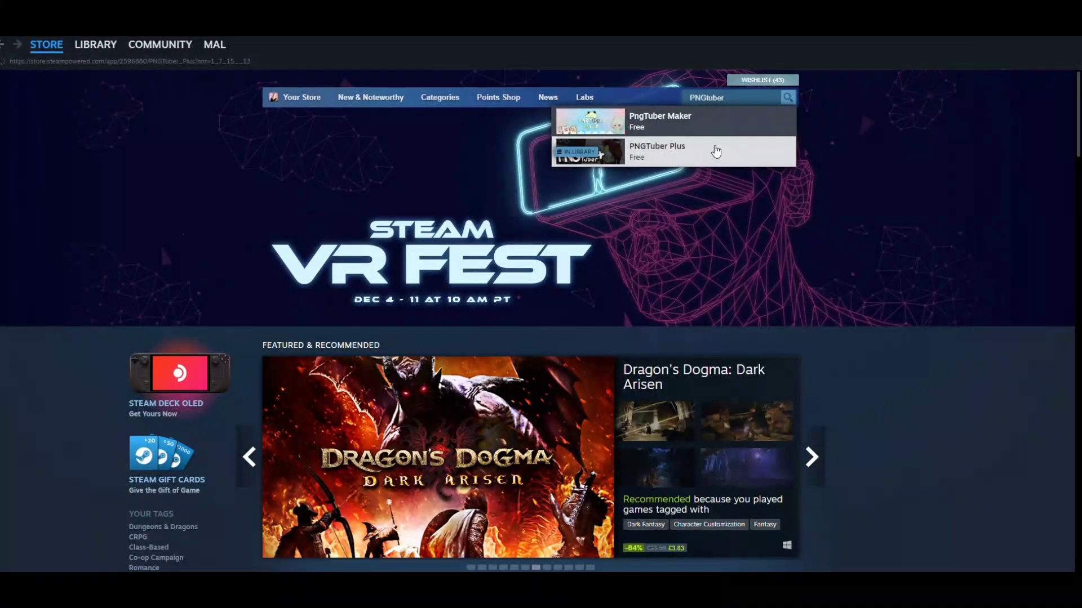
Switch to Steam and open the store page for PNGTuber Plus from the search suggestions
{"action": "left_click", "coordinate": [716, 151]}
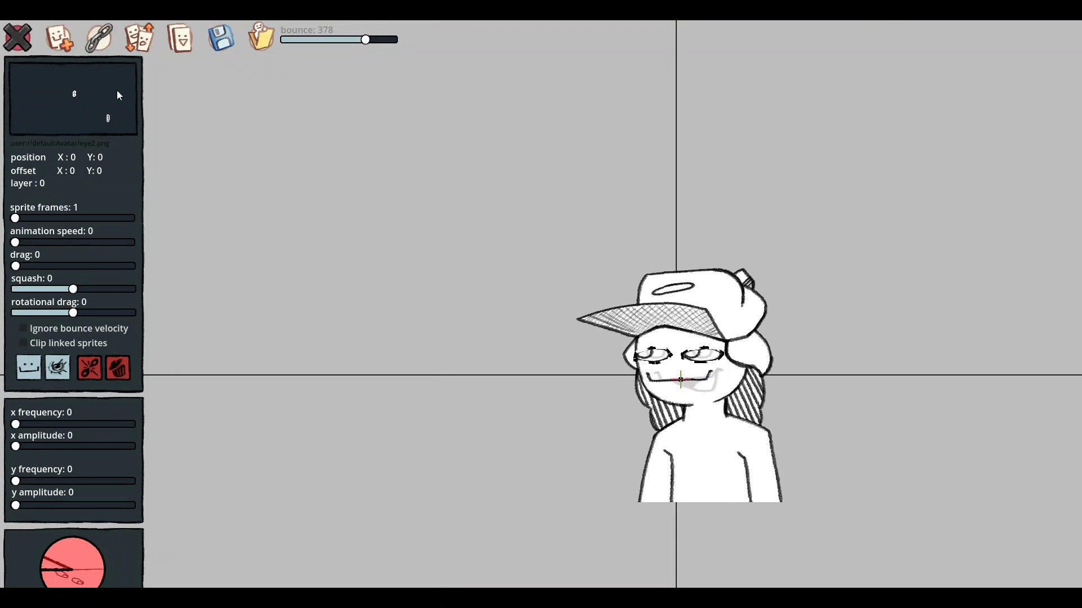
In PNGTuber Plus, add Base head.png from the pngtuber model folder as a new sprite and cycle through the overlapping sprites
{"action": "left_click", "coordinate": [55, 42]}
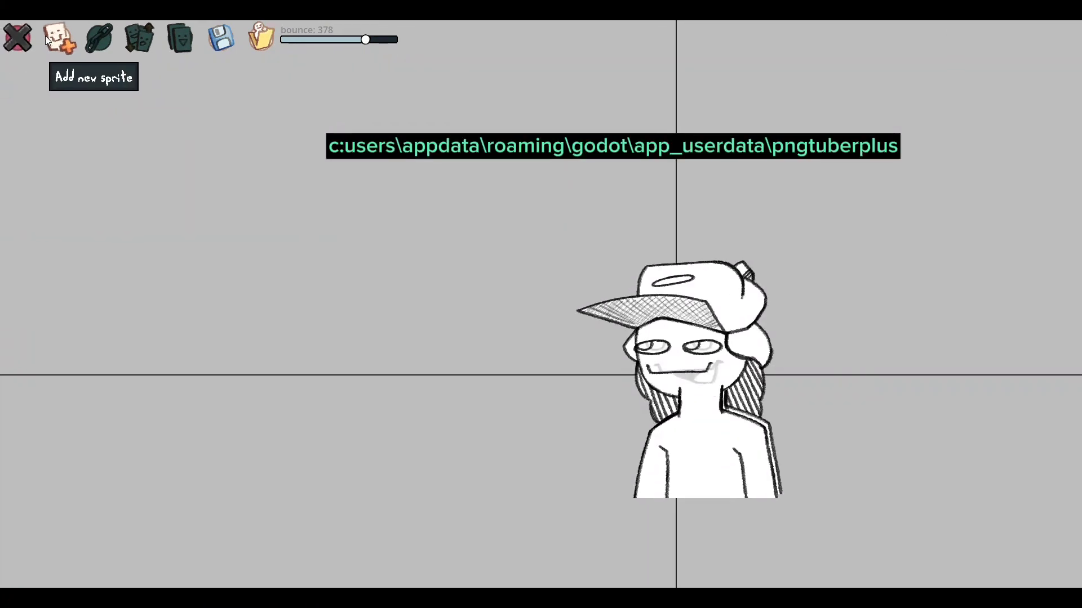
{"action": "left_click", "coordinate": [46, 36]}
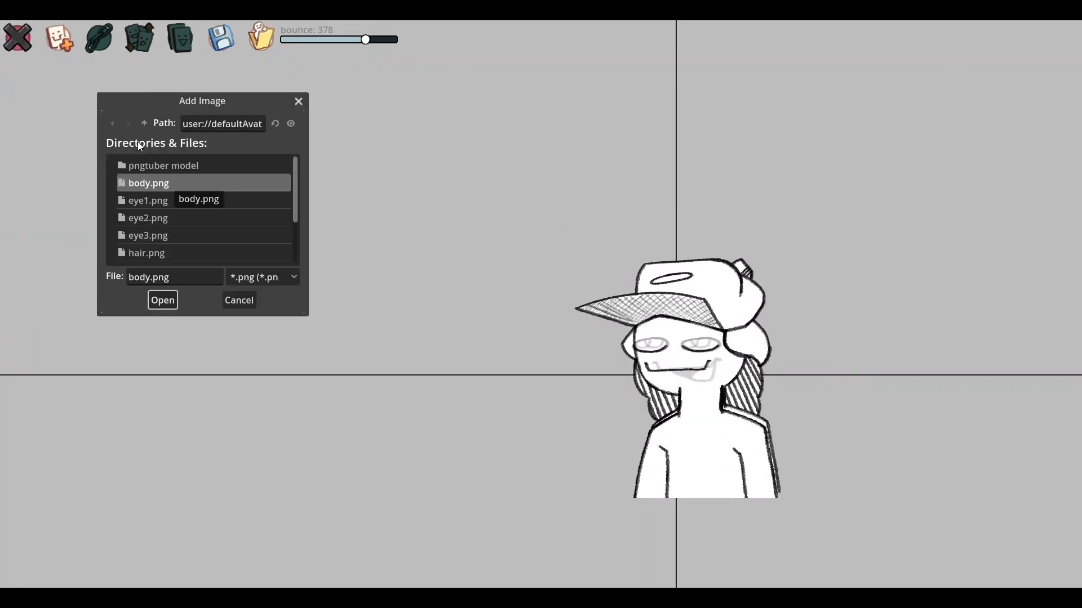
{"action": "double_click", "coordinate": [162, 166]}
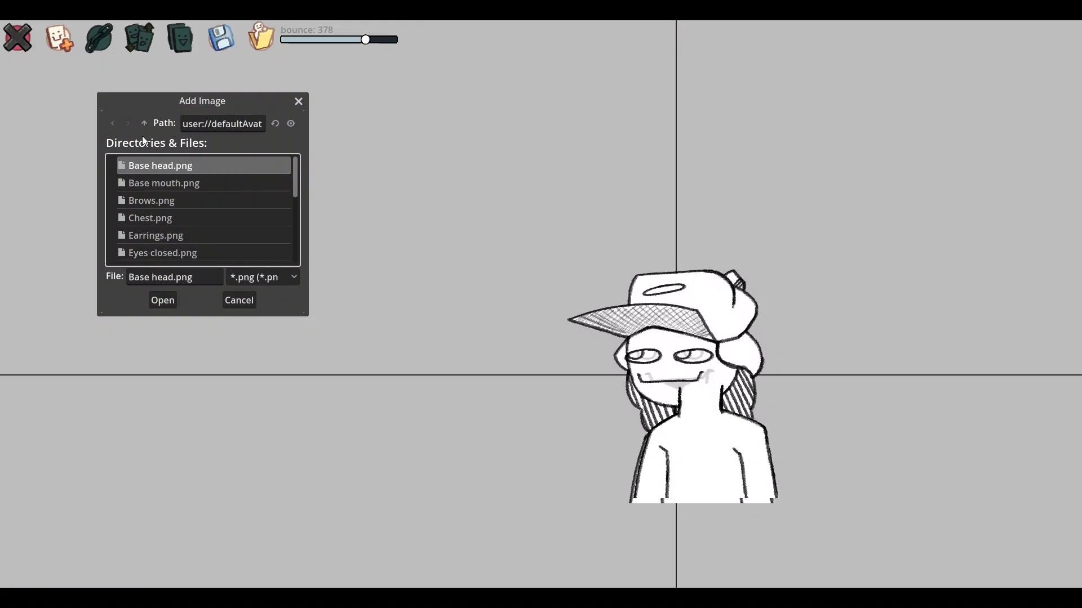
{"action": "key", "text": "Return"}
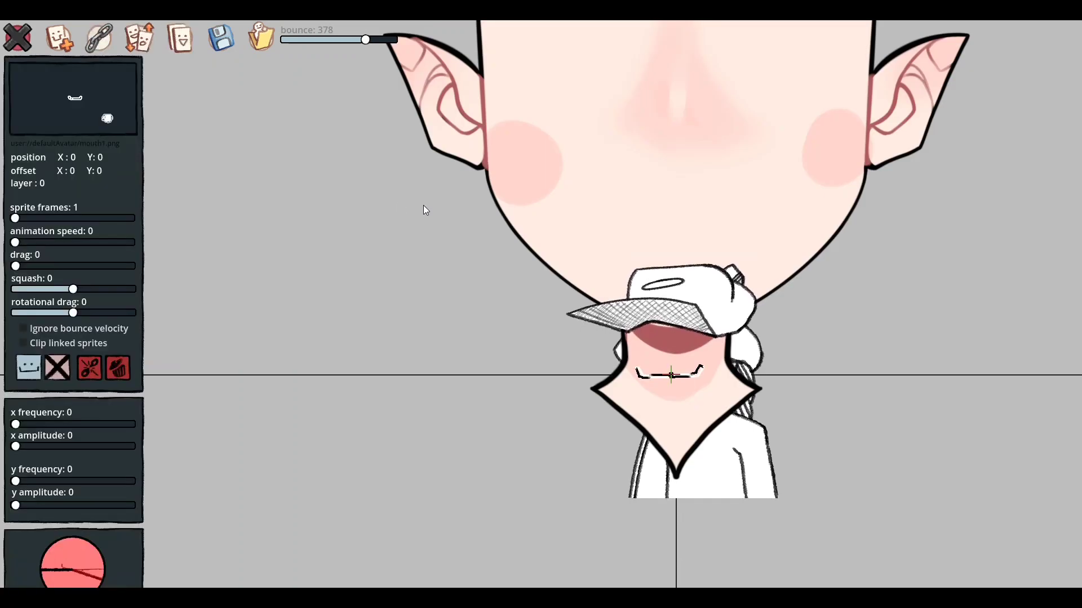
{"action": "left_click", "coordinate": [417, 206]}
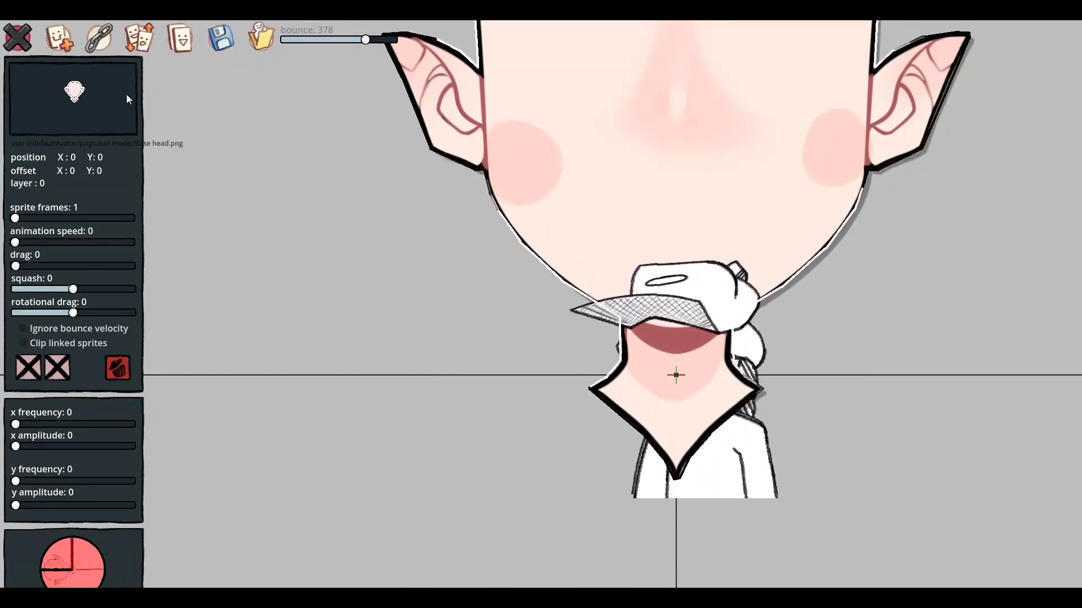
{"action": "scroll", "coordinate": [126, 93], "scroll_direction": "down", "scroll_amount": 1}
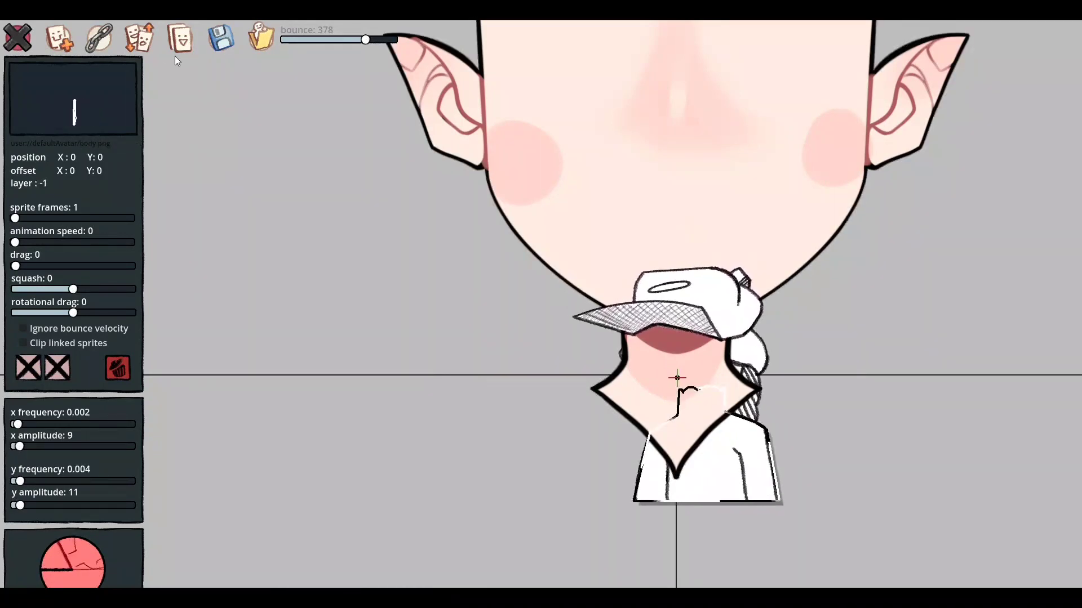
Add Base mouth.png from the pngtuber model folder as a new sprite
{"action": "left_click", "coordinate": [56, 35]}
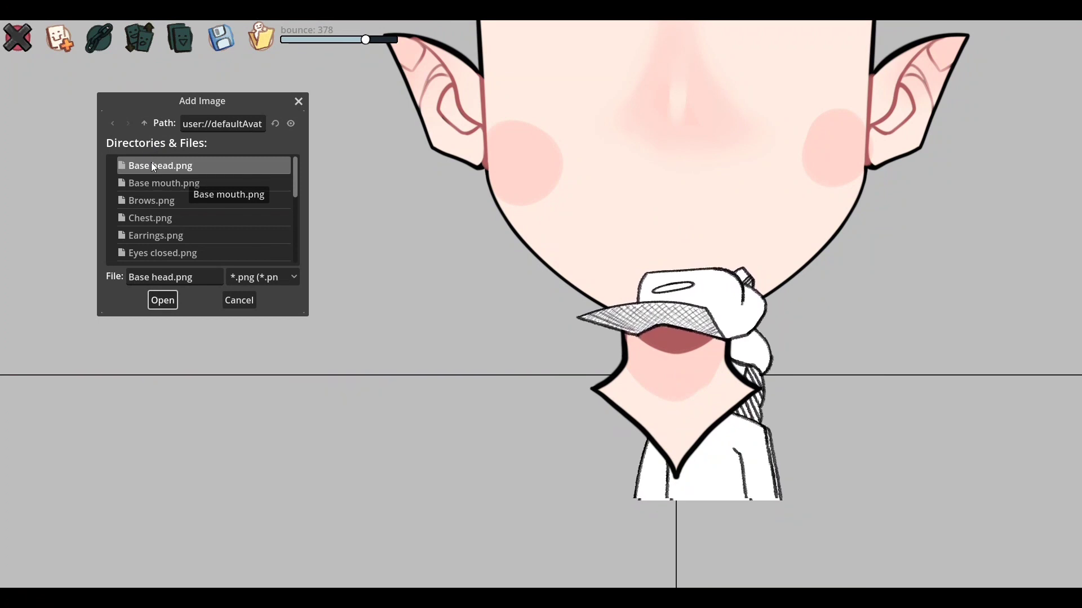
{"action": "left_click", "coordinate": [163, 183]}
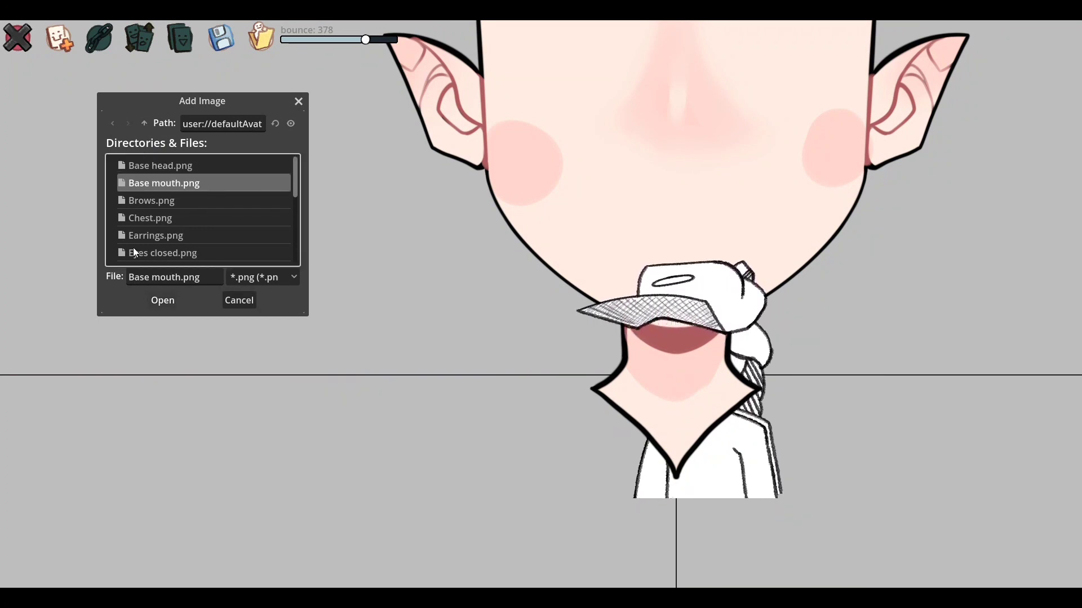
{"action": "key", "text": "Return"}
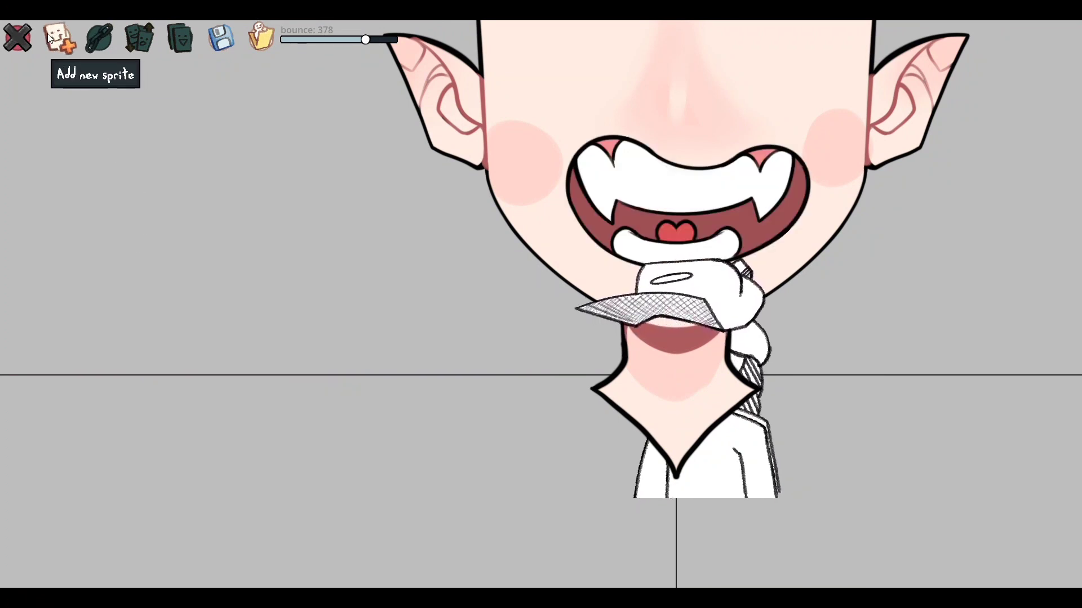
Add Brows.png and Chest.png from the pngtuber model folder as new sprites
{"action": "left_click", "coordinate": [49, 38]}
{"action": "key", "text": "Down"}
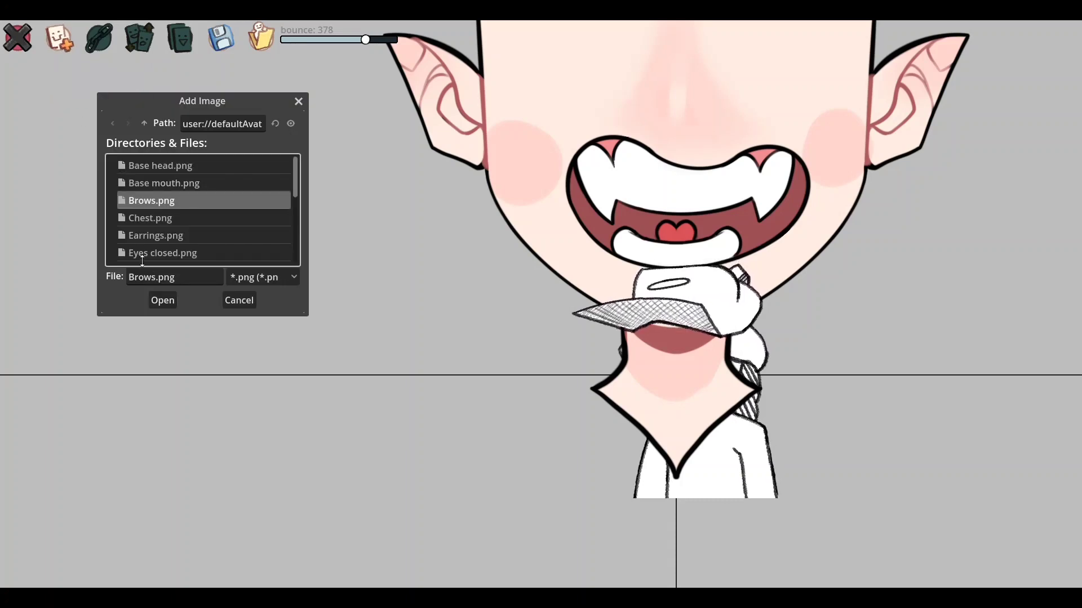
{"action": "left_click", "coordinate": [162, 300]}
{"action": "left_click", "coordinate": [59, 35]}
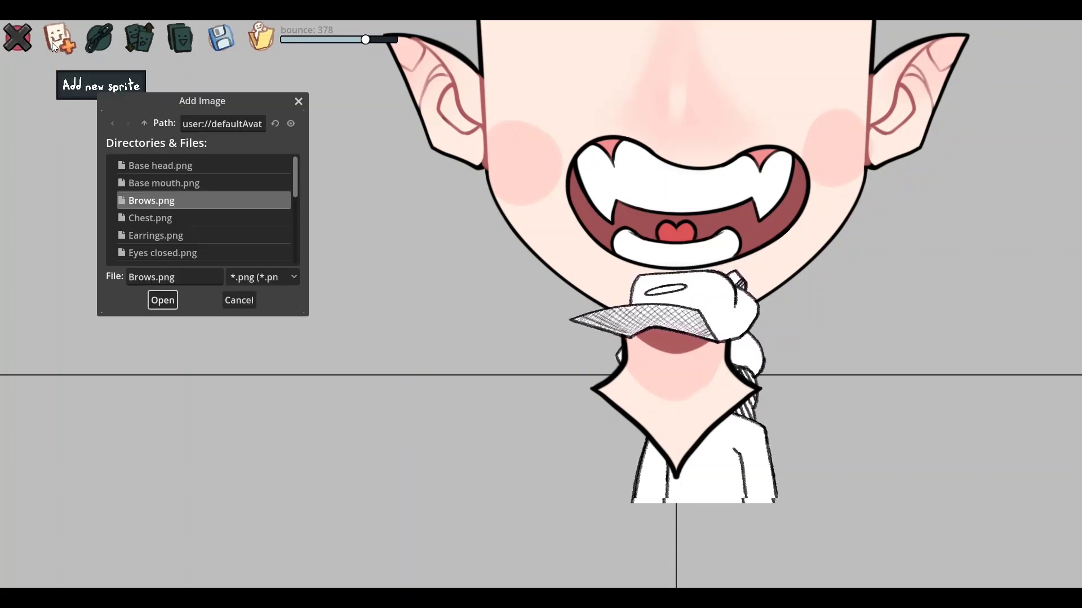
{"action": "key", "text": "Down"}
{"action": "key", "text": "Return"}
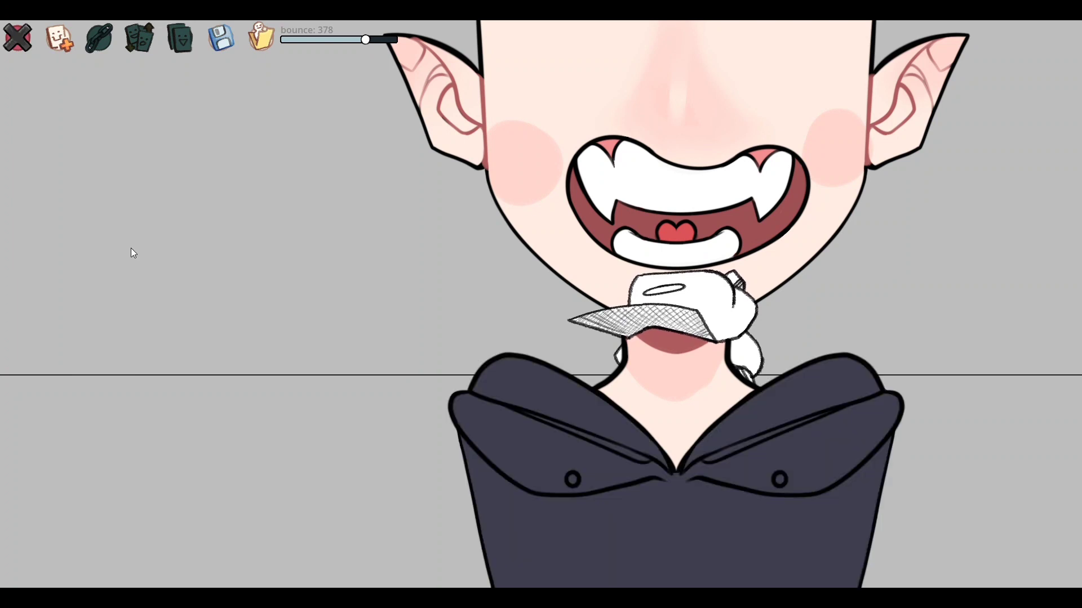
Add Earrings.png and Eyes closed.png from the pngtuber model folder as new sprites
{"action": "left_click", "coordinate": [55, 42]}
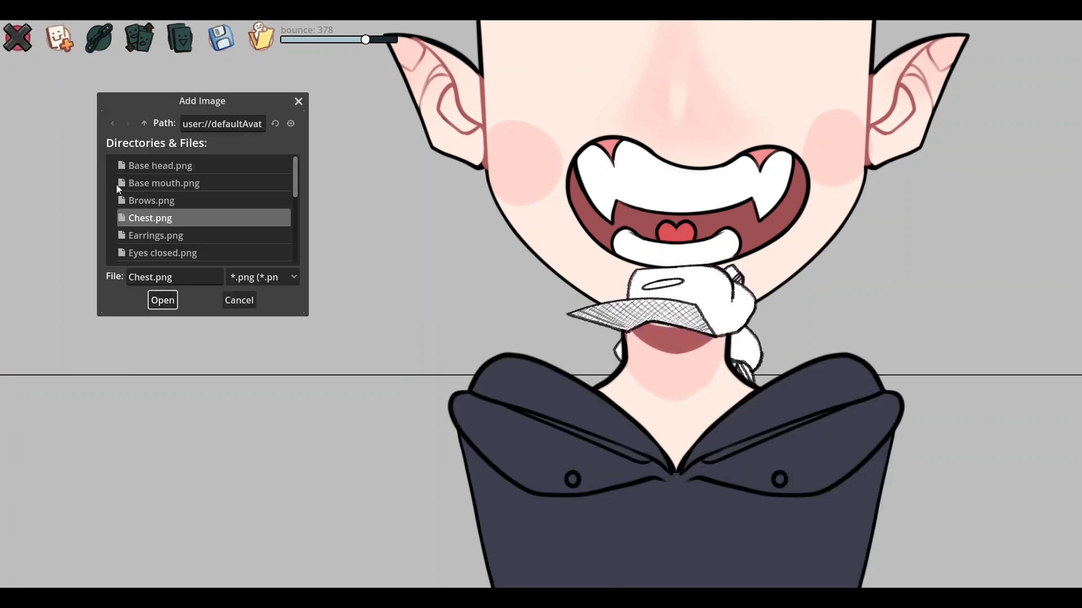
{"action": "key", "text": "Down"}
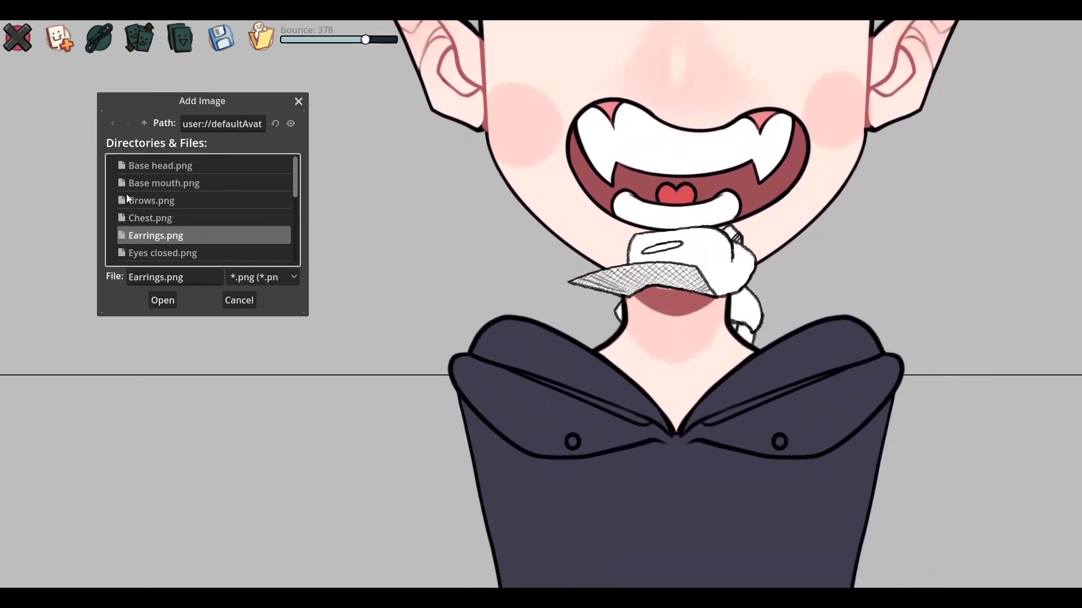
{"action": "key", "text": "Return"}
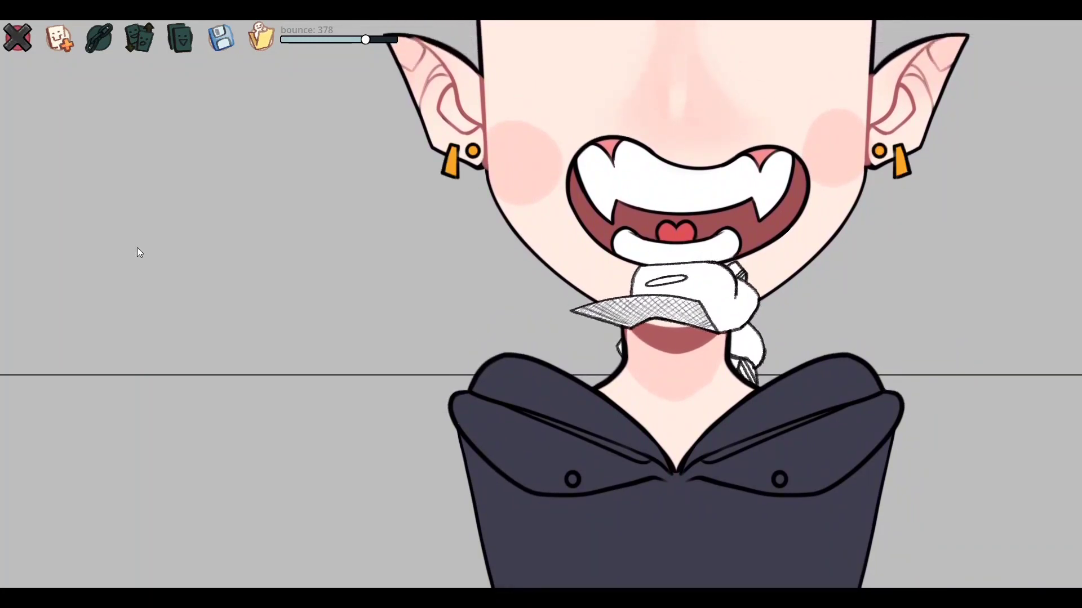
{"action": "left_click", "coordinate": [55, 43]}
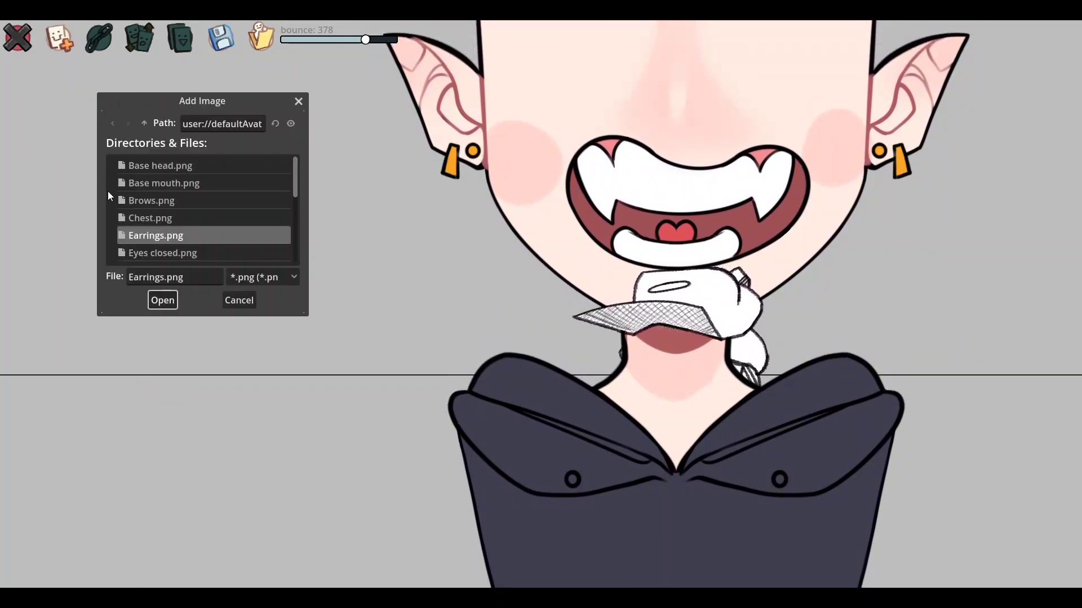
{"action": "key", "text": "Down"}
{"action": "key", "text": "Return"}
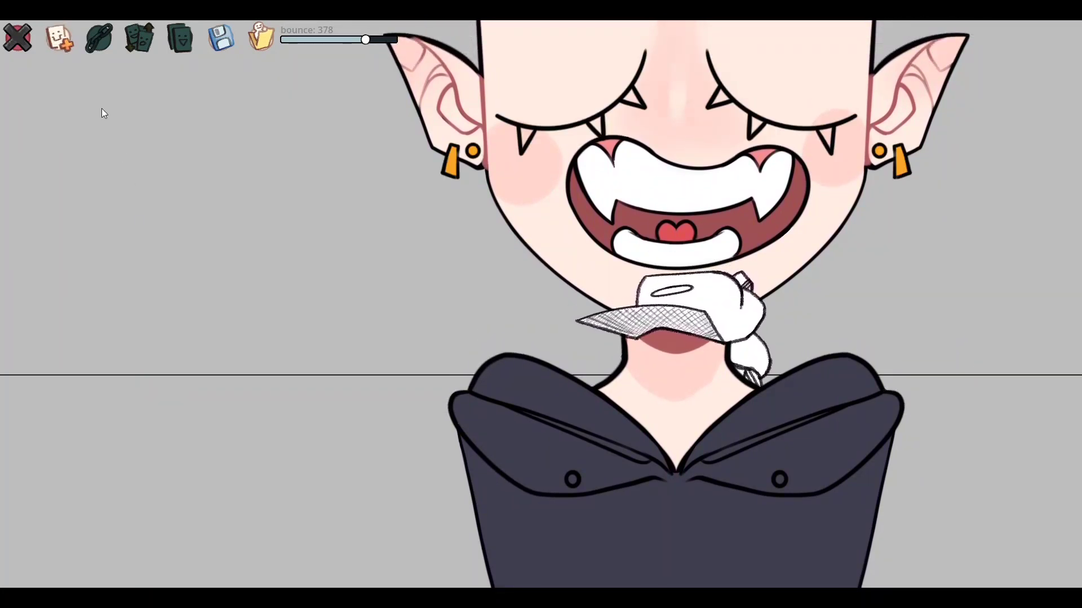
Add Eyes open.png from the pngtuber model folder as a new sprite
{"action": "left_click", "coordinate": [56, 39]}
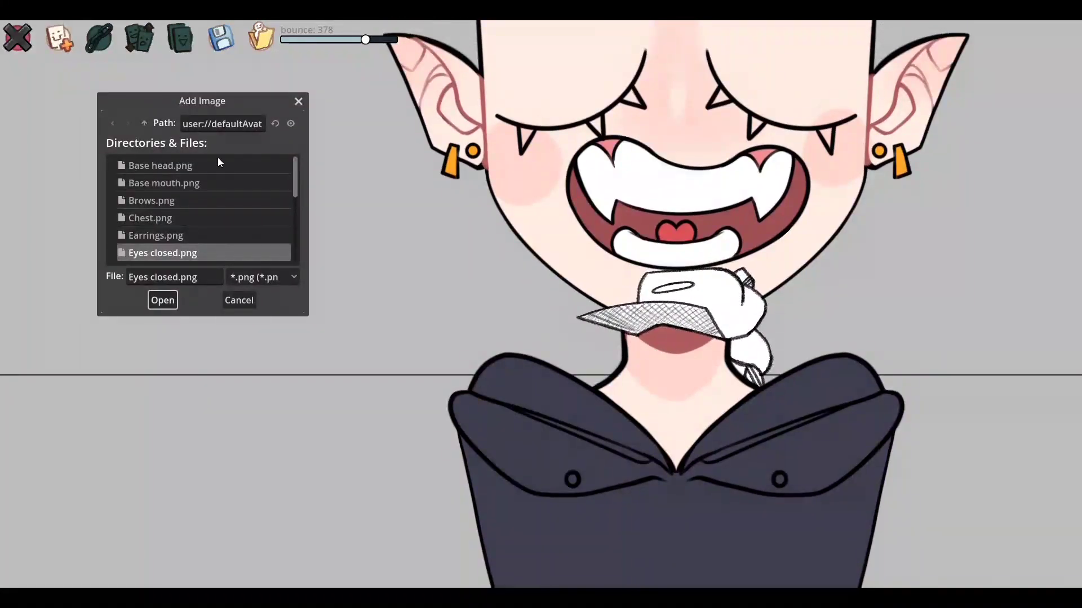
{"action": "scroll", "coordinate": [236, 163], "scroll_direction": "down", "scroll_amount": 3}
{"action": "left_click", "coordinate": [148, 188]}
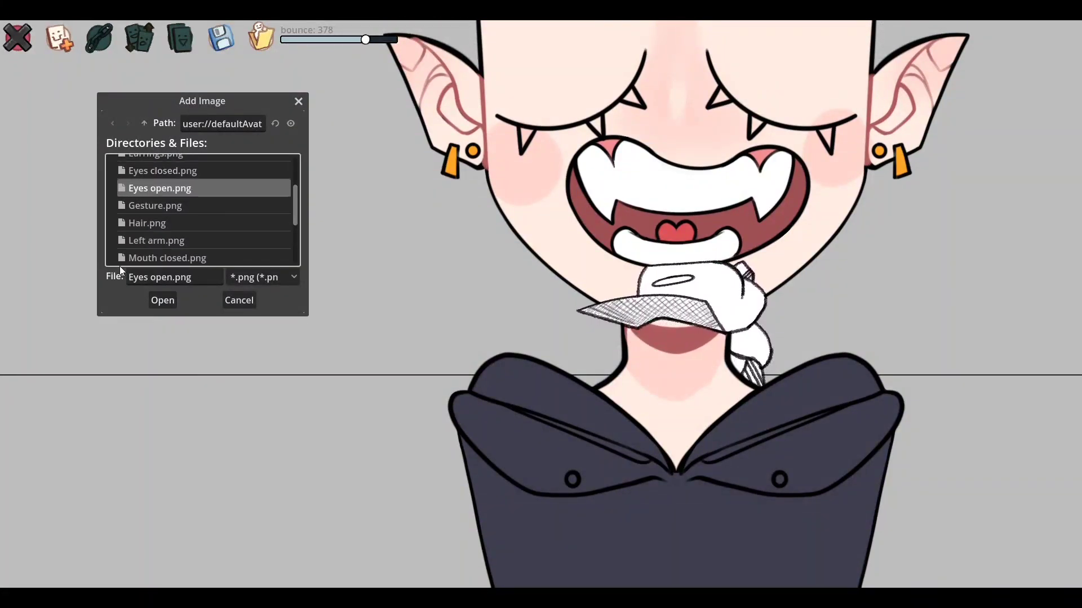
{"action": "key", "text": "Return"}
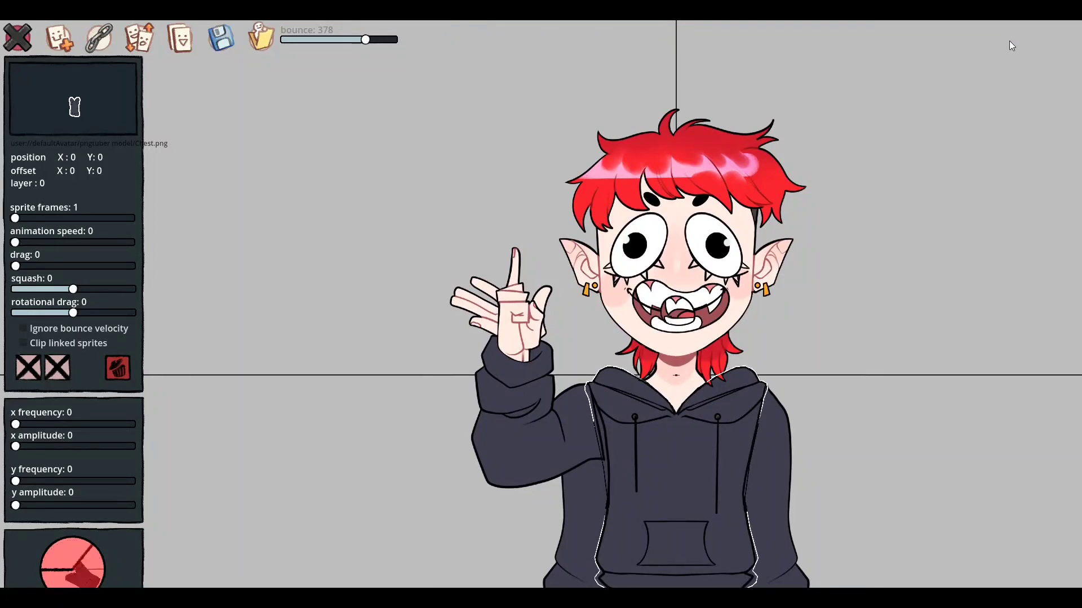
Select the Base mouth sprite and set it to show only while speaking, with no blink setting
{"action": "scroll", "coordinate": [1010, 52], "scroll_direction": "down", "scroll_amount": 1}
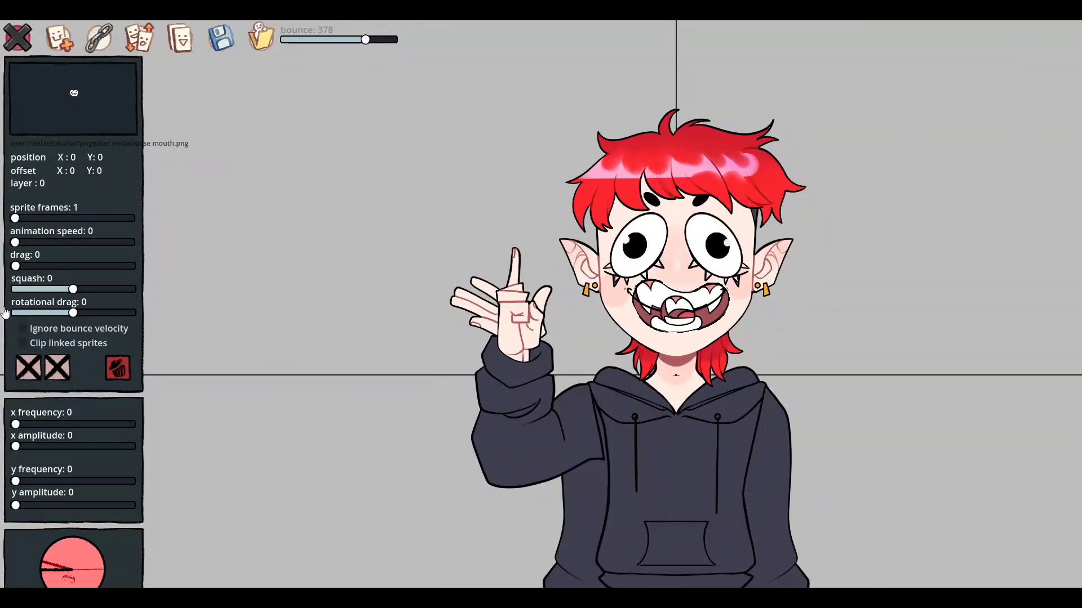
{"action": "left_click", "coordinate": [58, 367]}
{"action": "left_click", "coordinate": [58, 368]}
{"action": "left_click", "coordinate": [29, 368]}
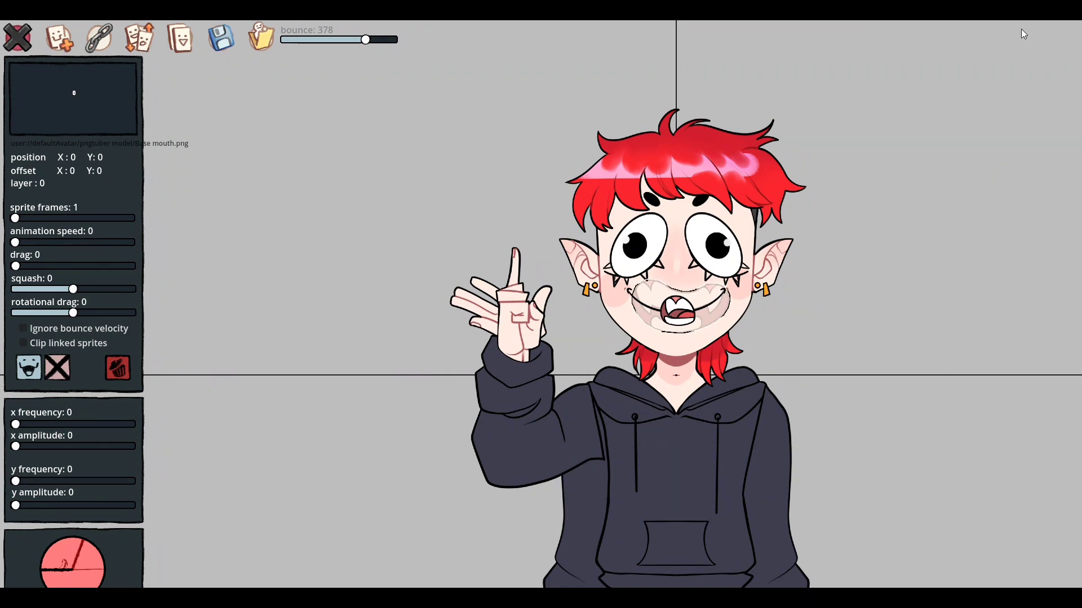
Cycle through the sprites to Mouth closed and set it to show only while not speaking
{"action": "scroll", "coordinate": [1010, 291], "scroll_direction": "down", "scroll_amount": 1}
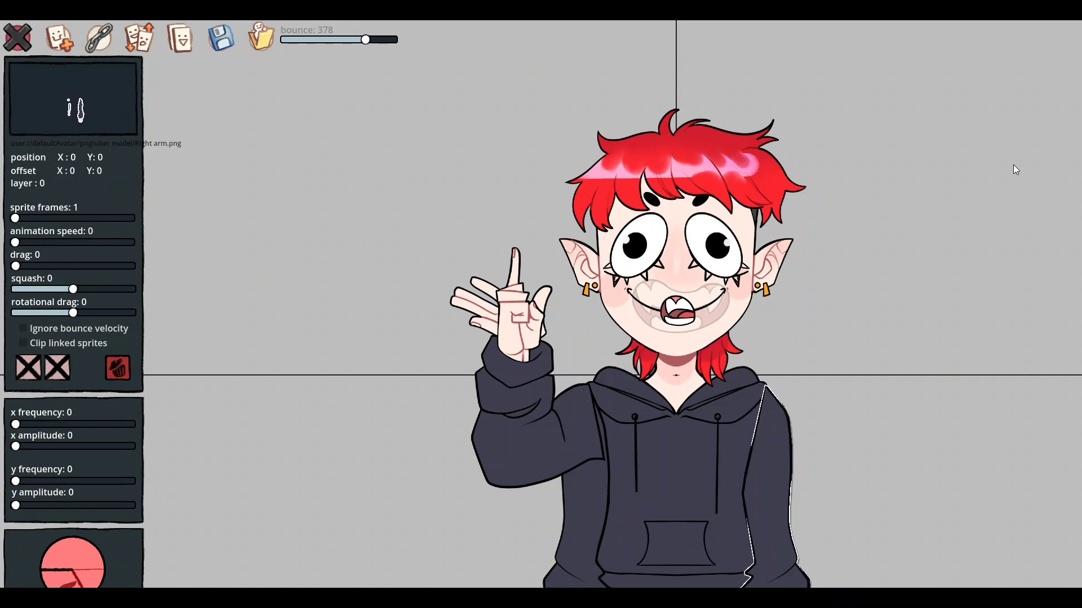
{"action": "left_click", "coordinate": [571, 142]}
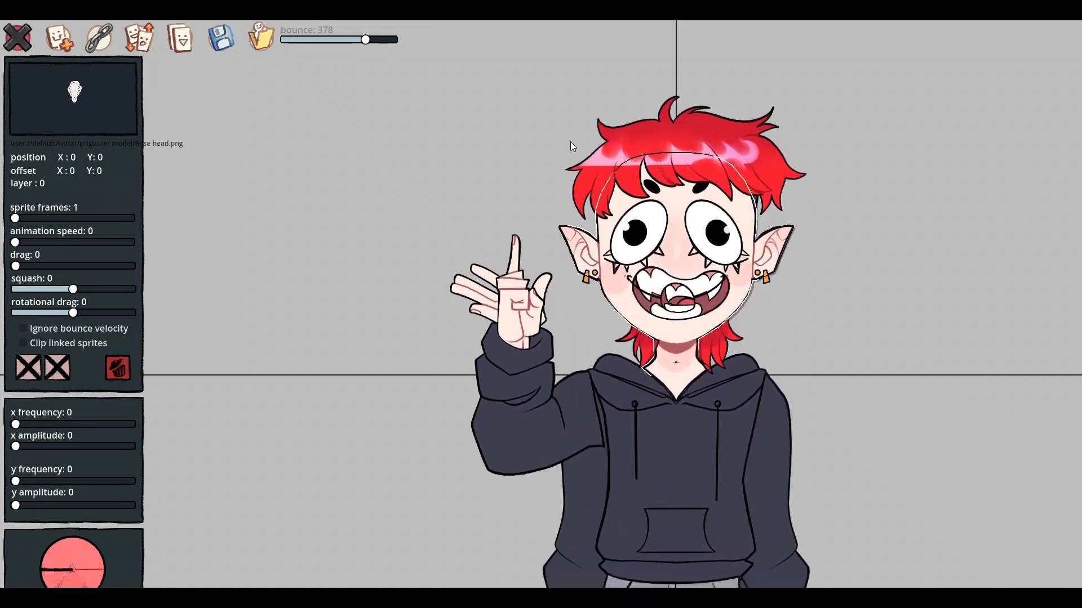
{"action": "left_click", "coordinate": [571, 141]}
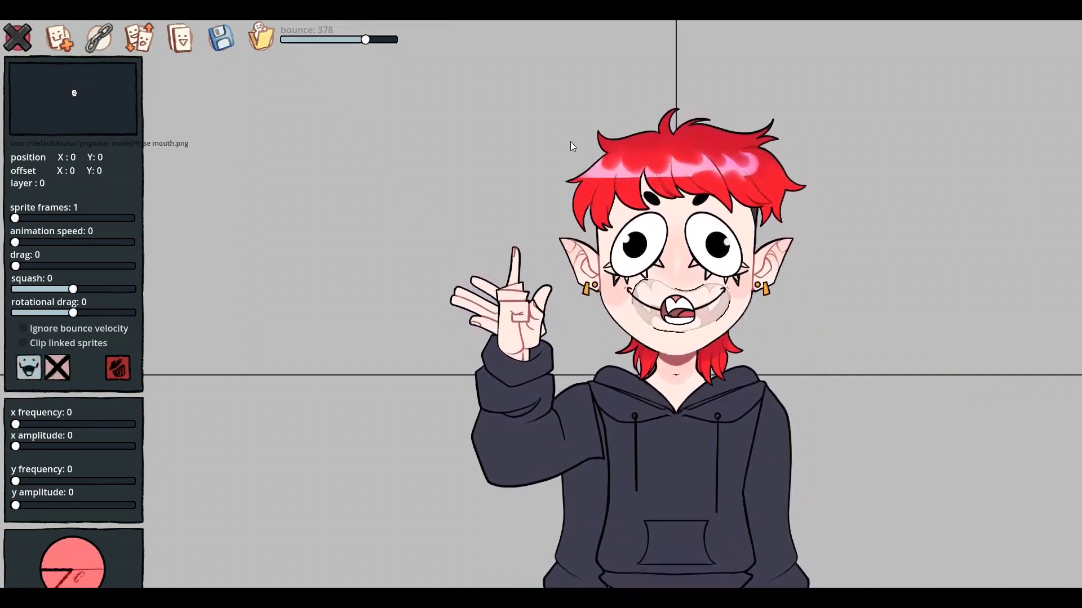
{"action": "left_click", "coordinate": [591, 248]}
{"action": "left_click", "coordinate": [590, 246]}
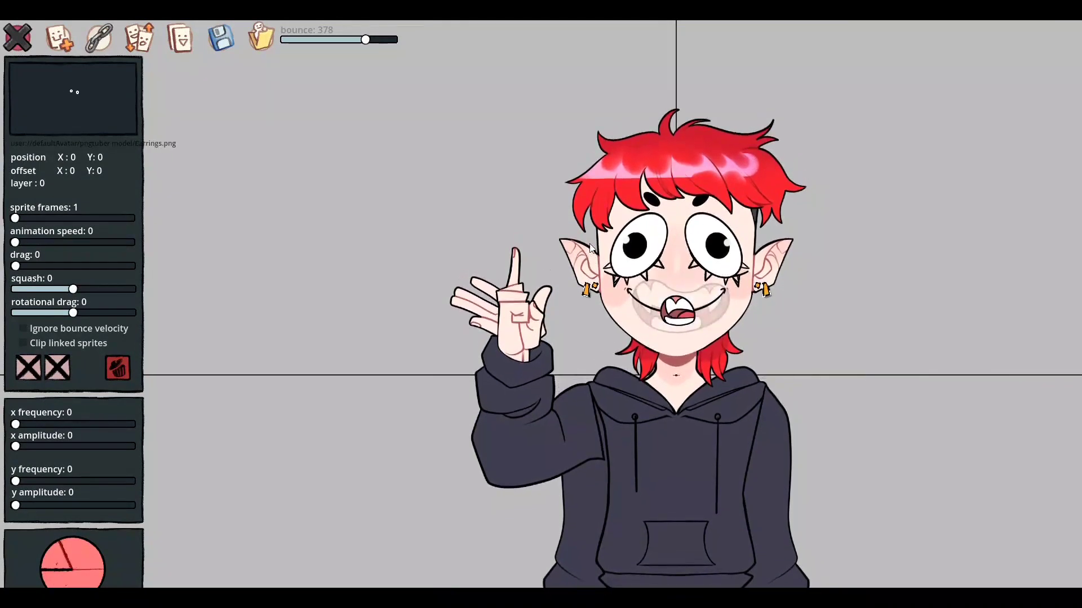
{"action": "scroll", "coordinate": [1023, 227], "scroll_direction": "down", "scroll_amount": 1}
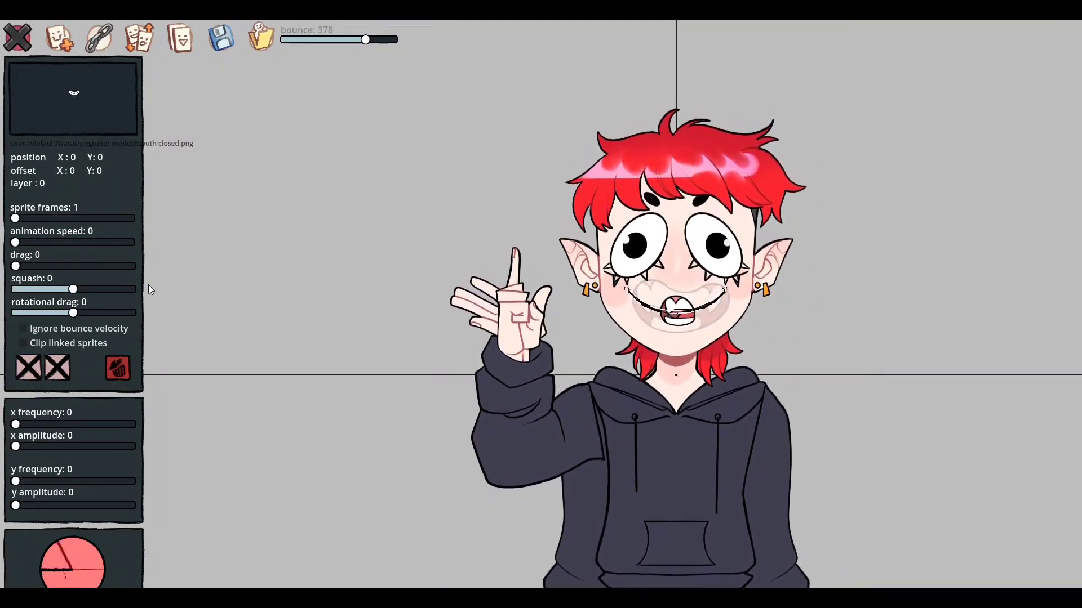
{"action": "left_click", "coordinate": [28, 367]}
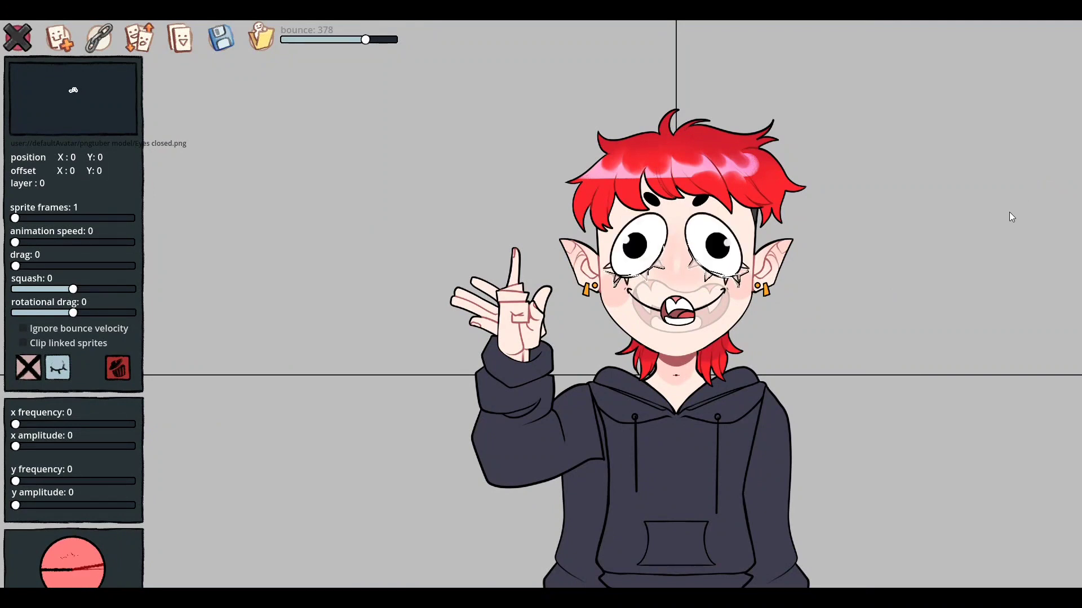
Add Point.png from the pngtuber model folder as a new sprite
{"action": "left_click", "coordinate": [802, 309]}
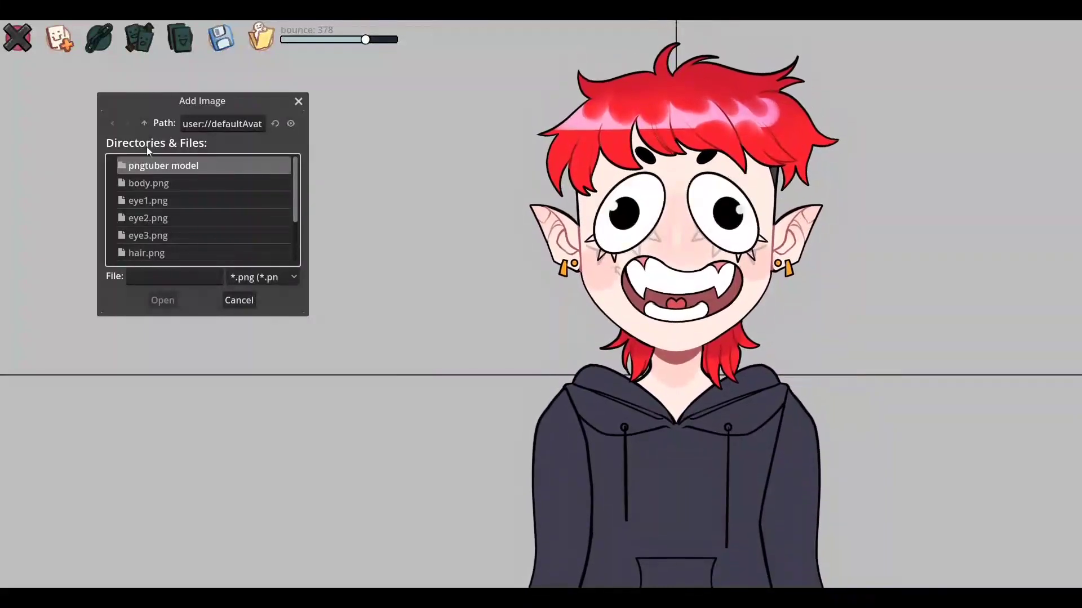
{"action": "scroll", "coordinate": [142, 186], "scroll_direction": "down", "scroll_amount": 2}
{"action": "scroll", "coordinate": [141, 185], "scroll_direction": "down", "scroll_amount": 3}
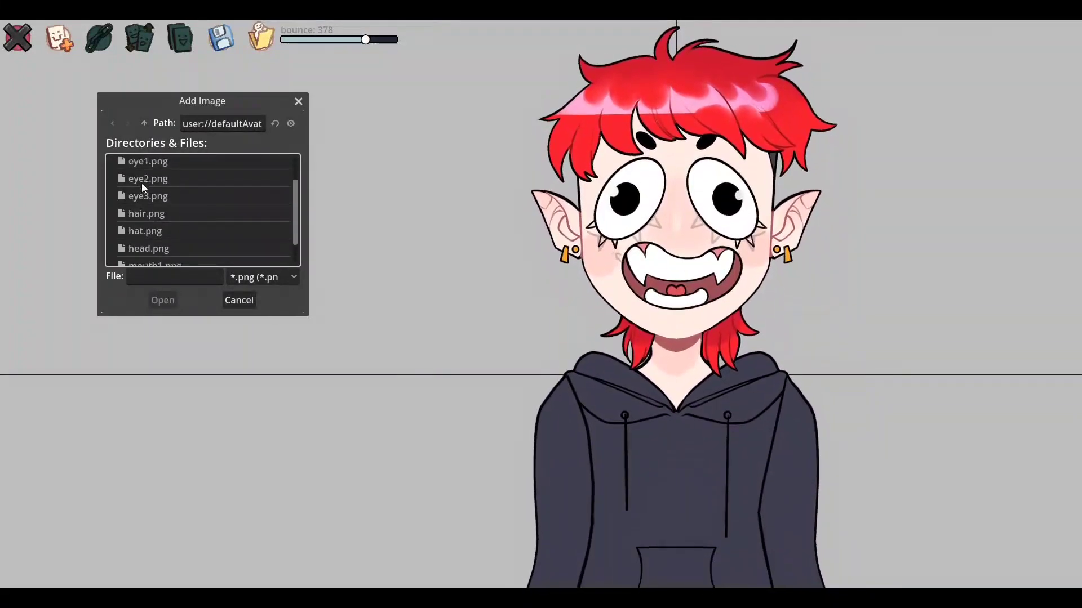
{"action": "scroll", "coordinate": [141, 183], "scroll_direction": "up", "scroll_amount": 4}
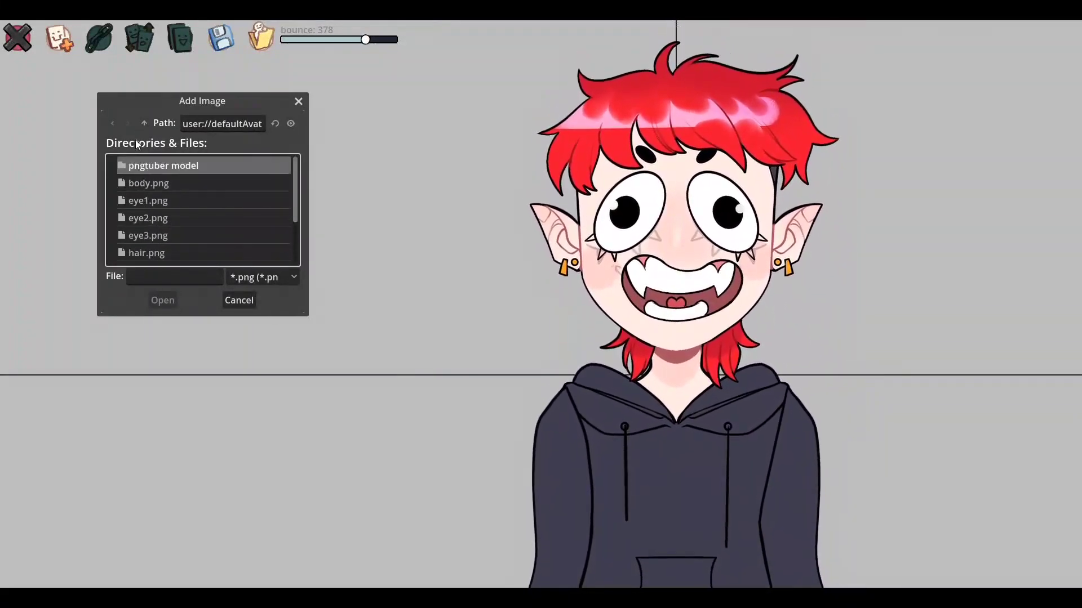
{"action": "double_click", "coordinate": [151, 169]}
{"action": "scroll", "coordinate": [150, 160], "scroll_direction": "down", "scroll_amount": 6}
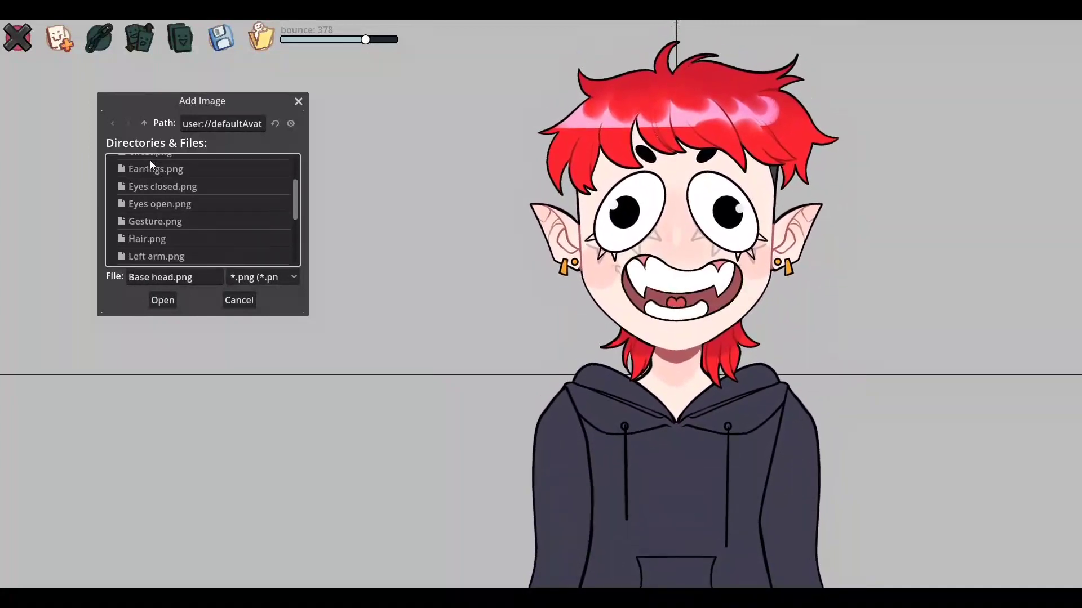
{"action": "scroll", "coordinate": [149, 160], "scroll_direction": "down", "scroll_amount": 5}
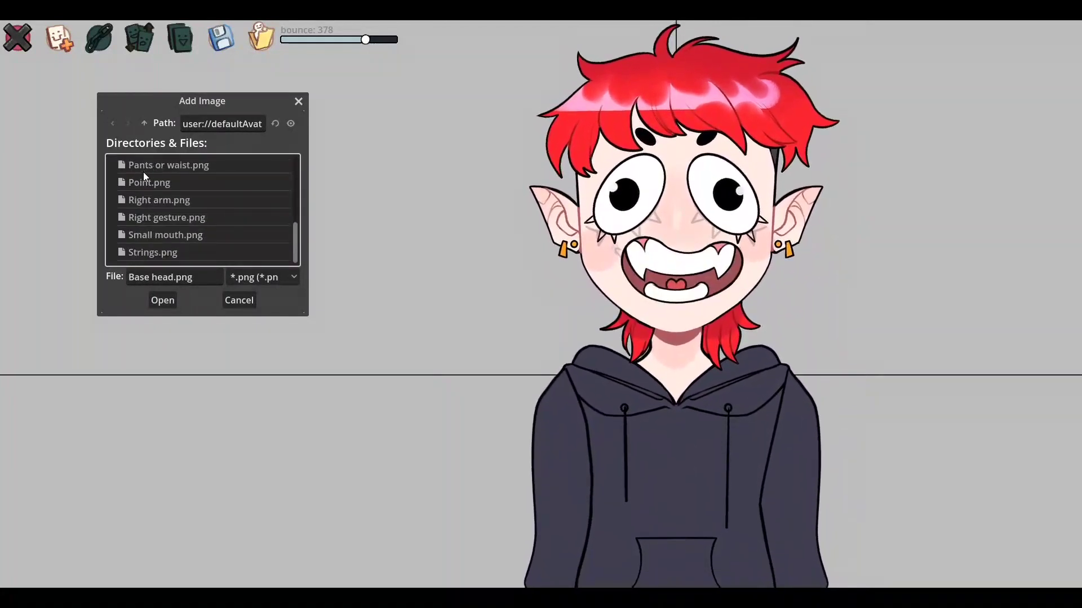
{"action": "scroll", "coordinate": [144, 174], "scroll_direction": "up", "scroll_amount": 2}
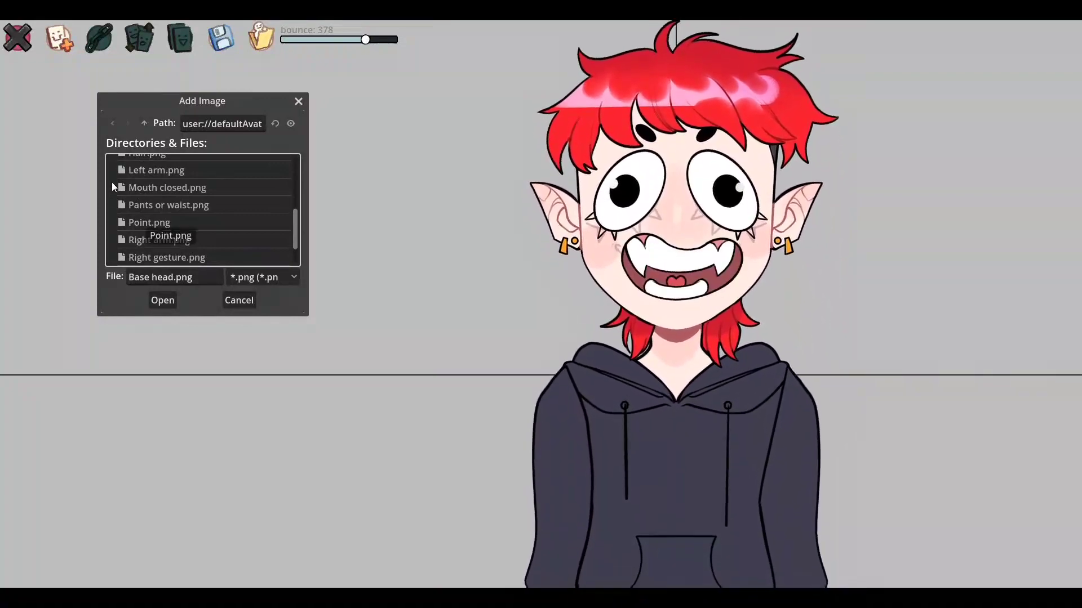
{"action": "double_click", "coordinate": [144, 222]}
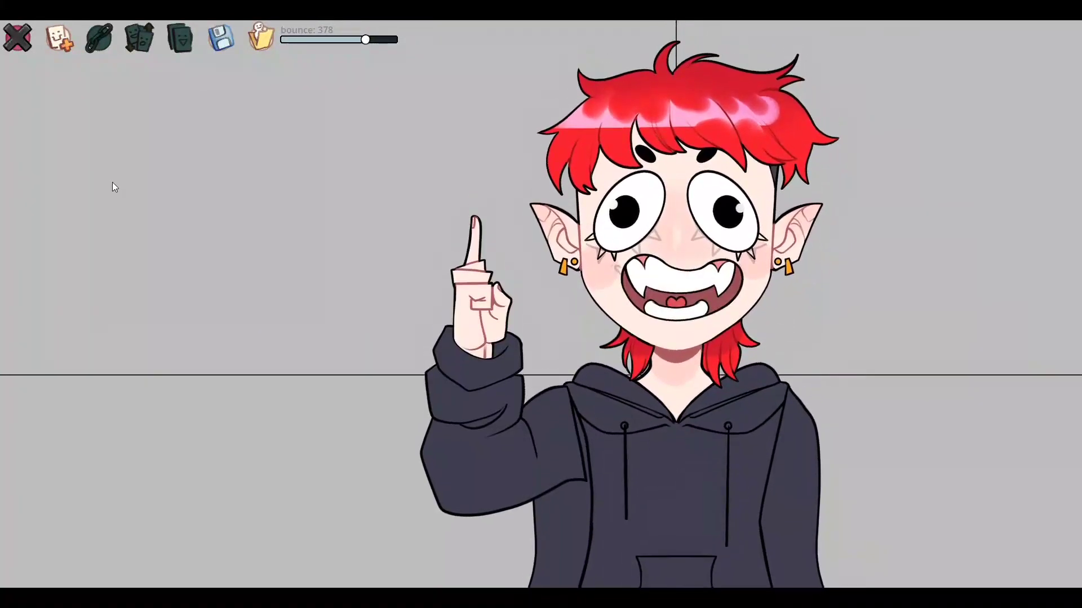
Select the Base mouth sprite and examine its speaking and movement settings
{"action": "scroll", "coordinate": [378, 312], "scroll_direction": "up", "scroll_amount": 1}
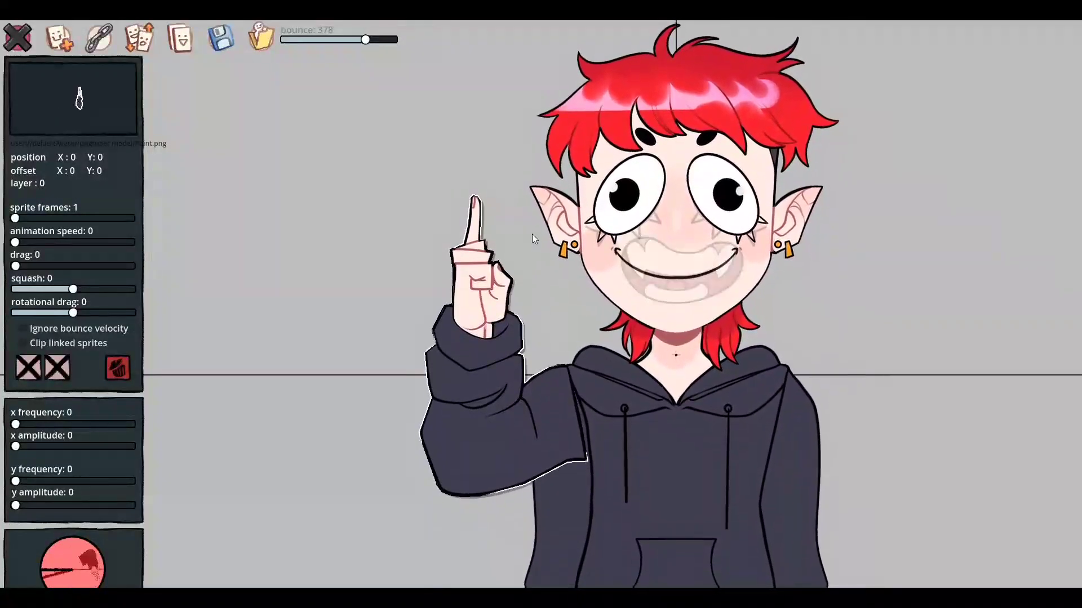
{"action": "scroll", "coordinate": [534, 242], "scroll_direction": "down", "scroll_amount": 1}
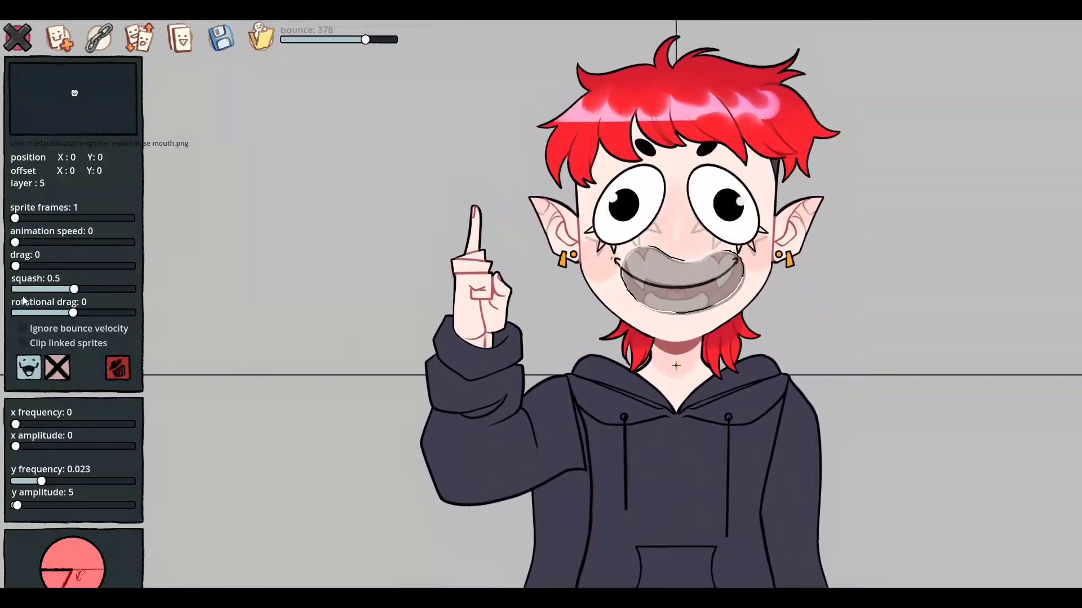
{"action": "left_click", "coordinate": [28, 367]}
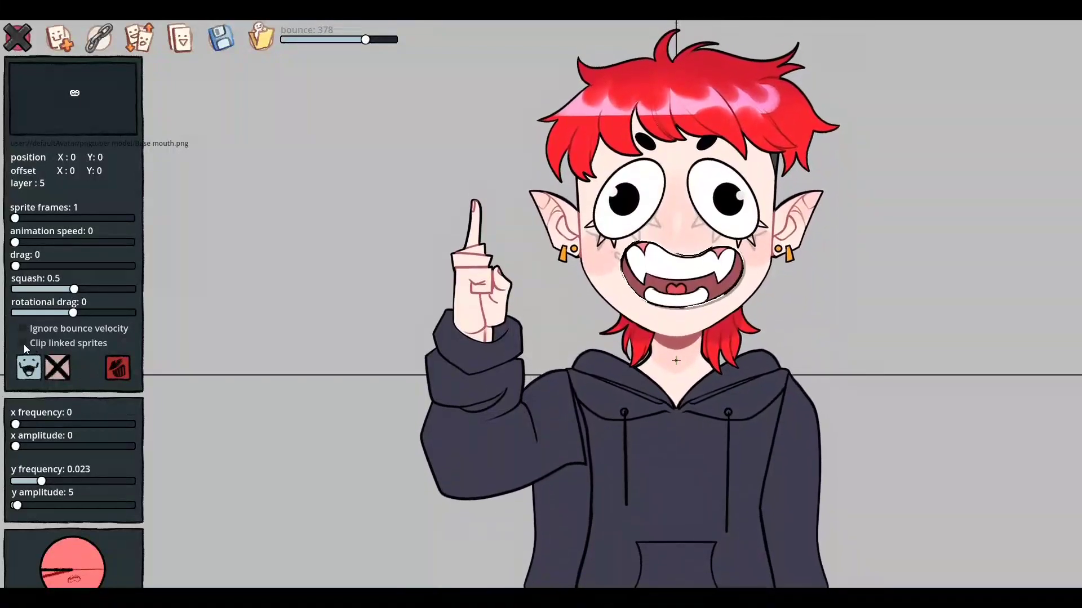
Try a sideways wobble on the Point sprite with x frequency 0.023 and x amplitude 84, and reset both to 0
{"action": "left_click_drag", "start_coordinate": [15, 424], "coordinate": [41, 424]}
{"action": "left_click", "coordinate": [492, 476]}
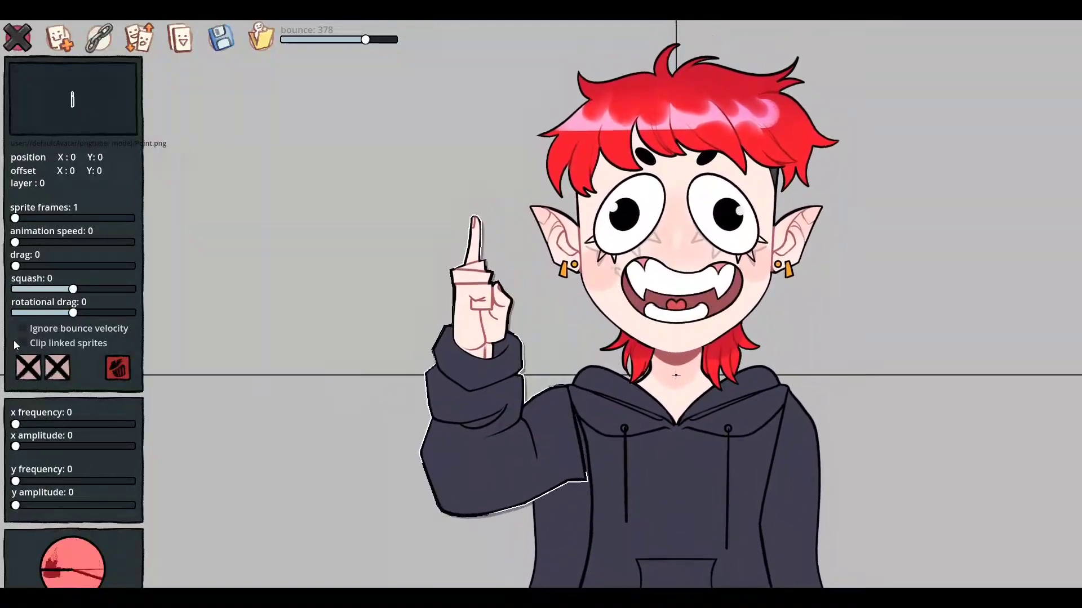
{"action": "left_click_drag", "start_coordinate": [15, 424], "coordinate": [41, 424]}
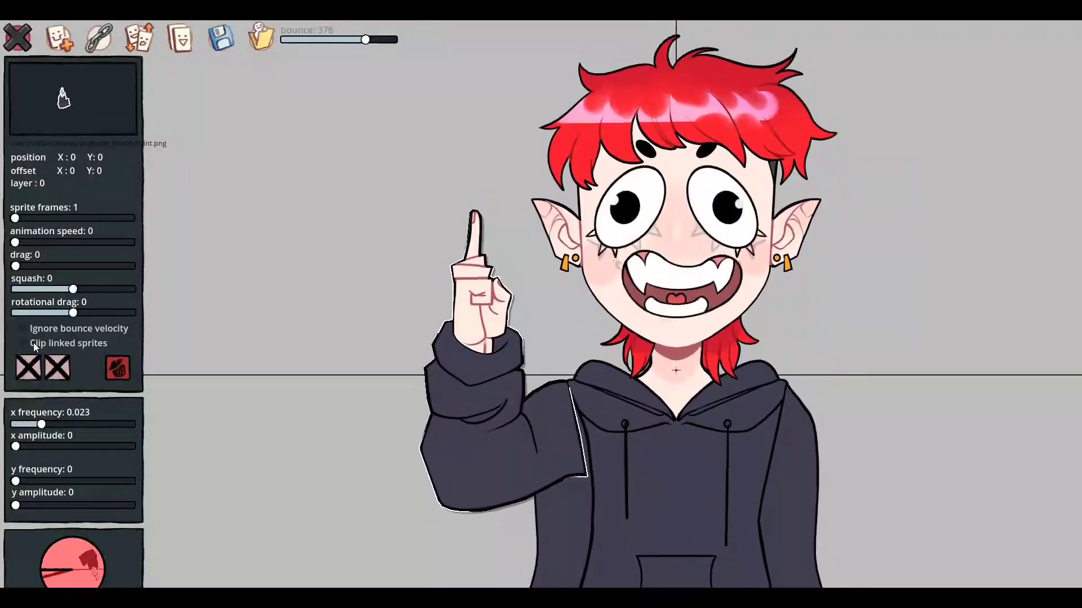
{"action": "left_click_drag", "start_coordinate": [17, 367], "coordinate": [45, 369]}
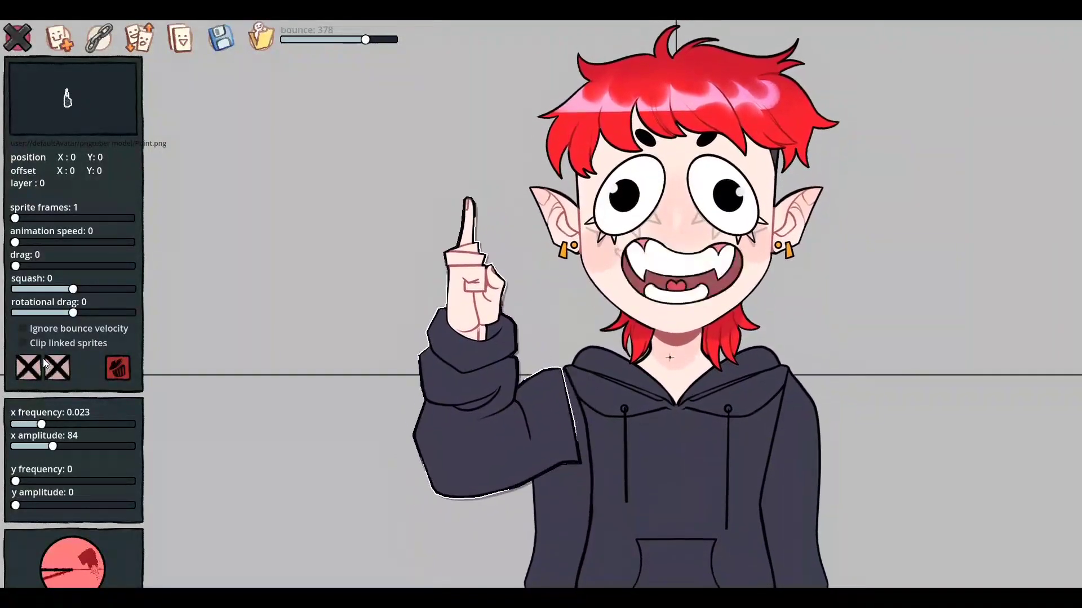
{"action": "left_click_drag", "start_coordinate": [46, 367], "coordinate": [14, 367]}
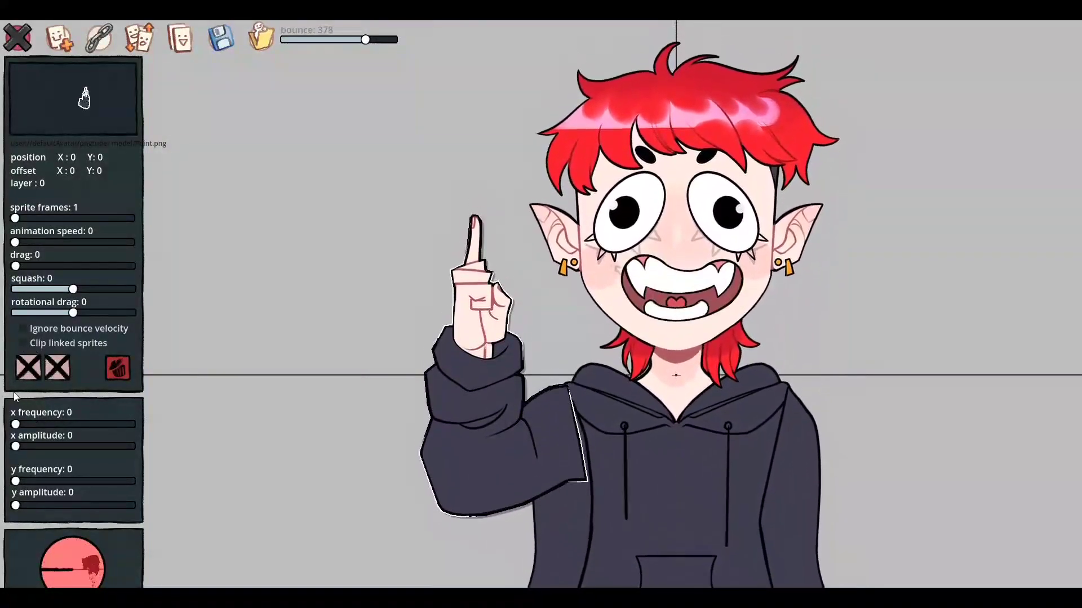
Give the Point sprite a vertical wobble with y frequency 0.023 and y amplitude 6
{"action": "left_click_drag", "start_coordinate": [18, 388], "coordinate": [34, 388]}
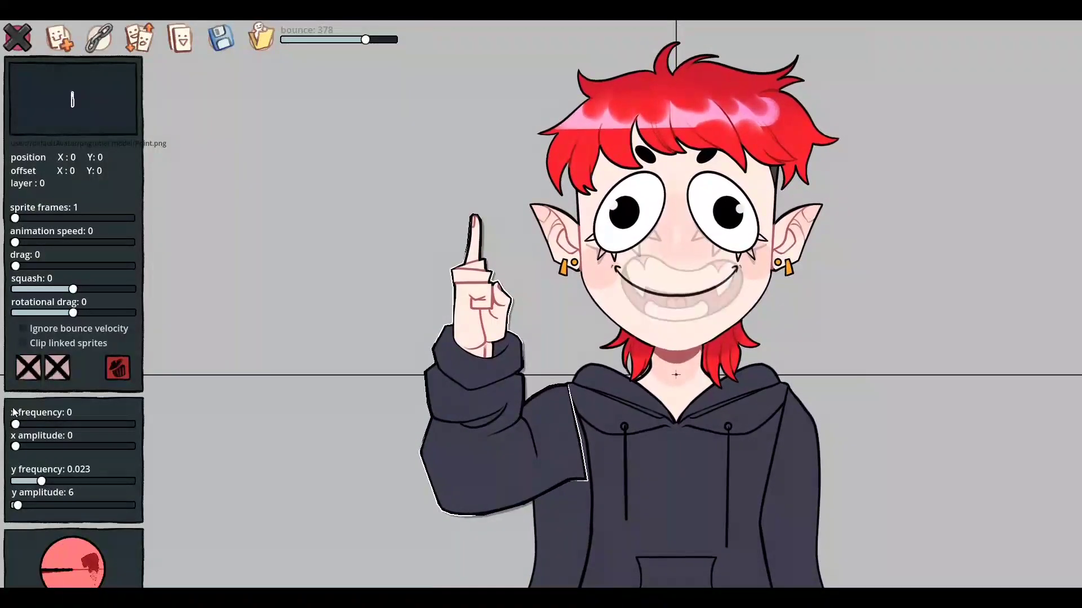
Save the avatar under the file name "new boy" in the user:// folder
{"action": "left_click", "coordinate": [285, 137]}
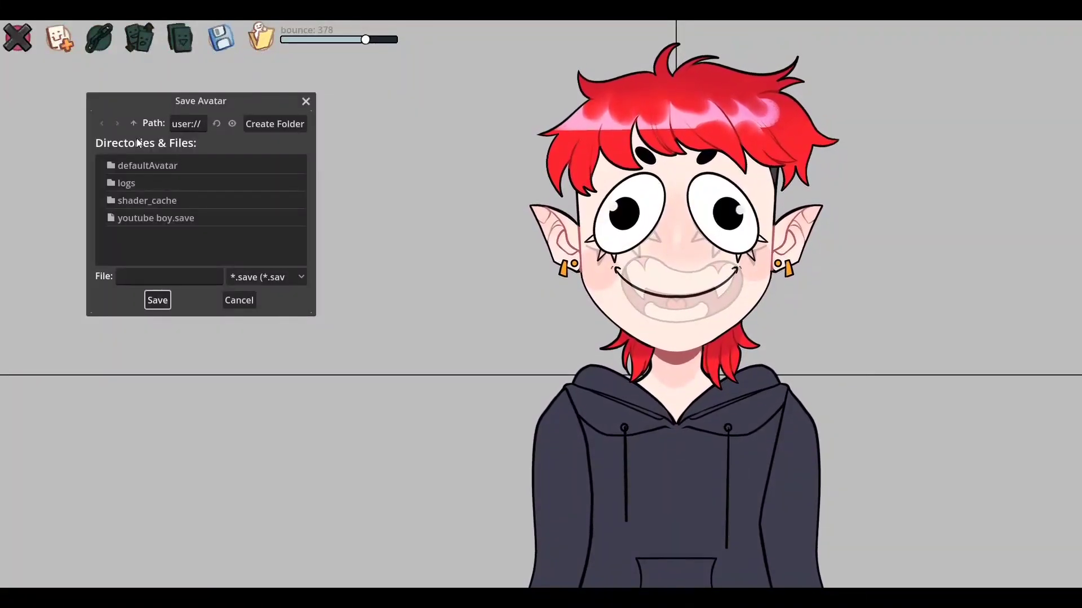
{"action": "left_click", "coordinate": [155, 166]}
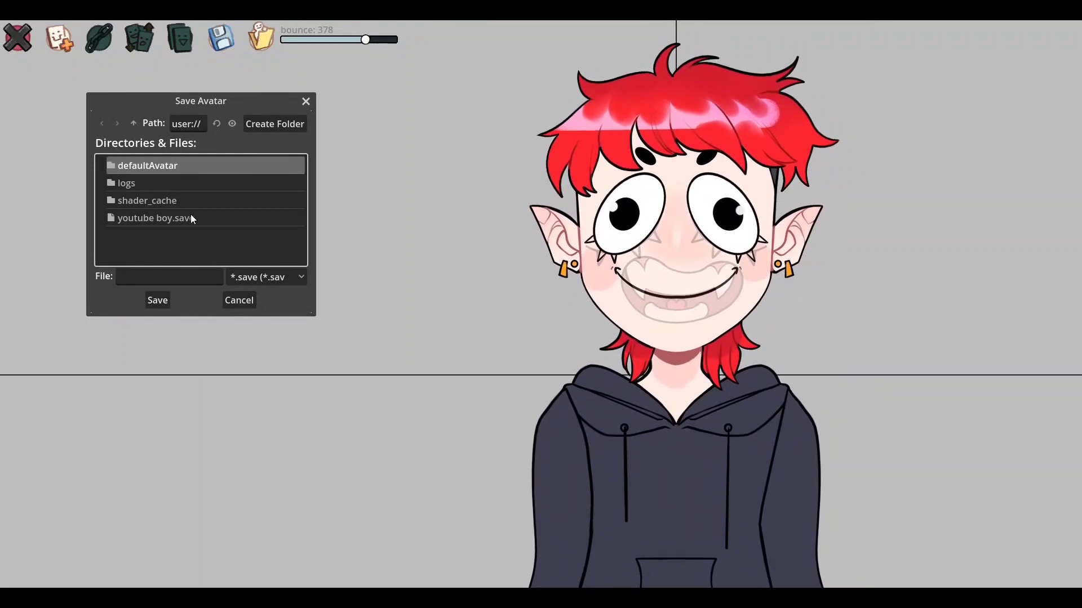
{"action": "key", "text": "Tab"}
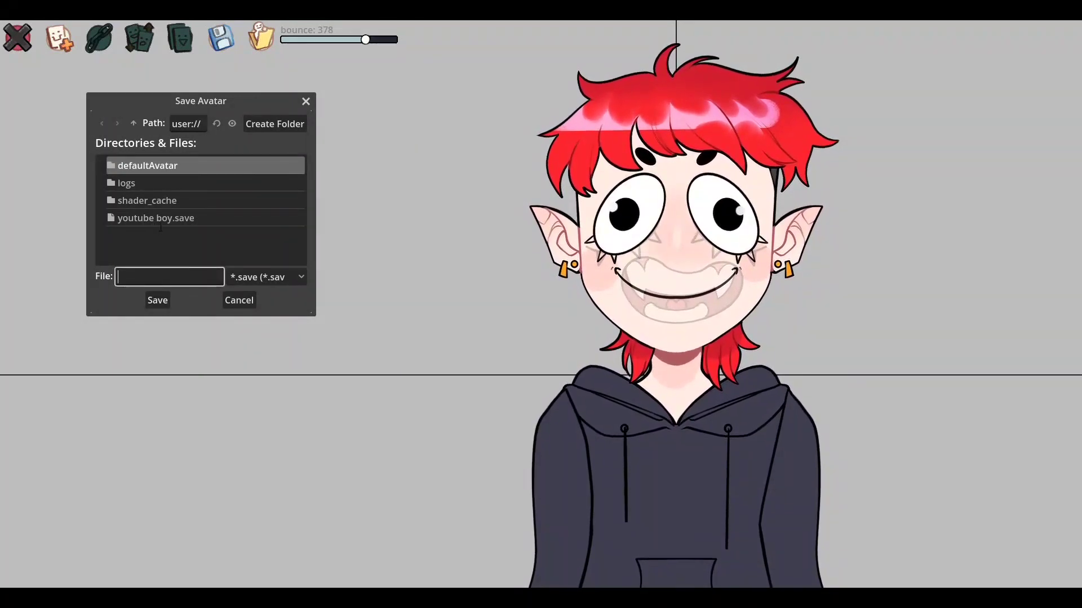
{"action": "type", "text": "new boy"}
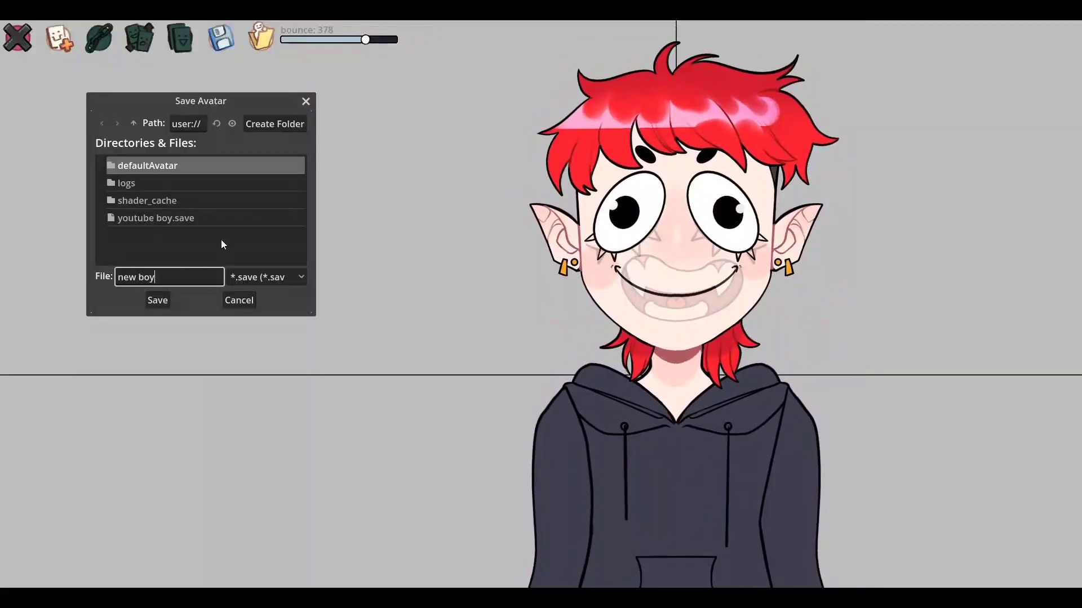
{"action": "left_click", "coordinate": [237, 276]}
{"action": "left_click", "coordinate": [224, 228]}
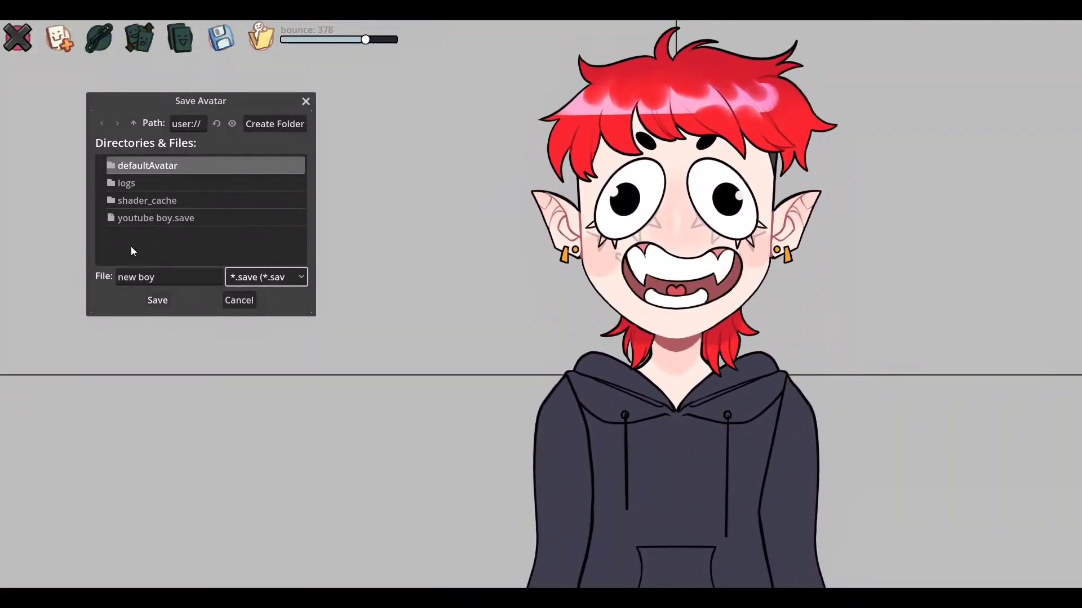
{"action": "key", "text": "Tab"}
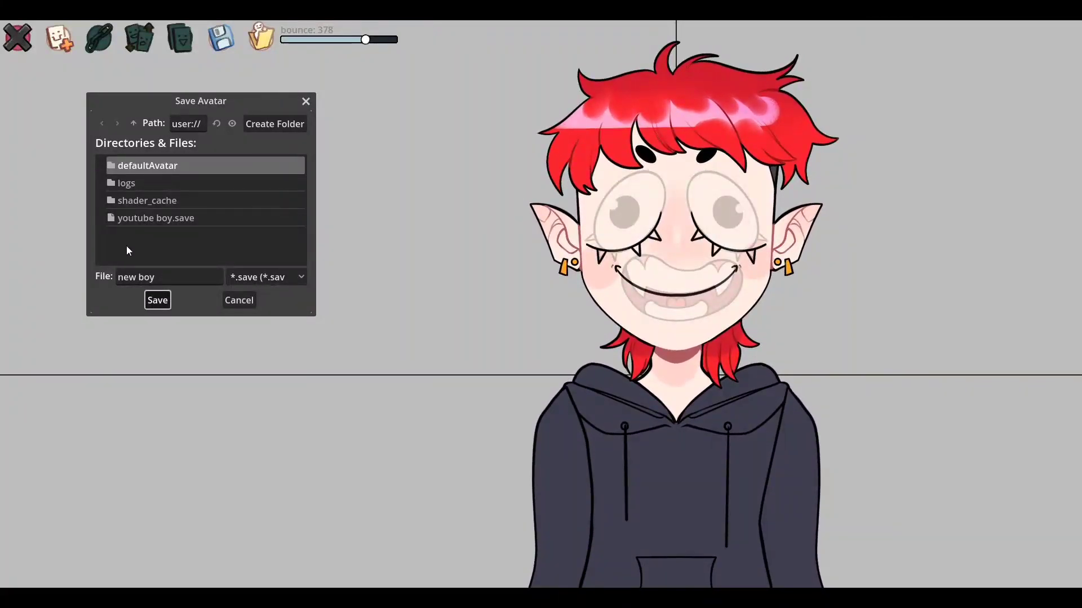